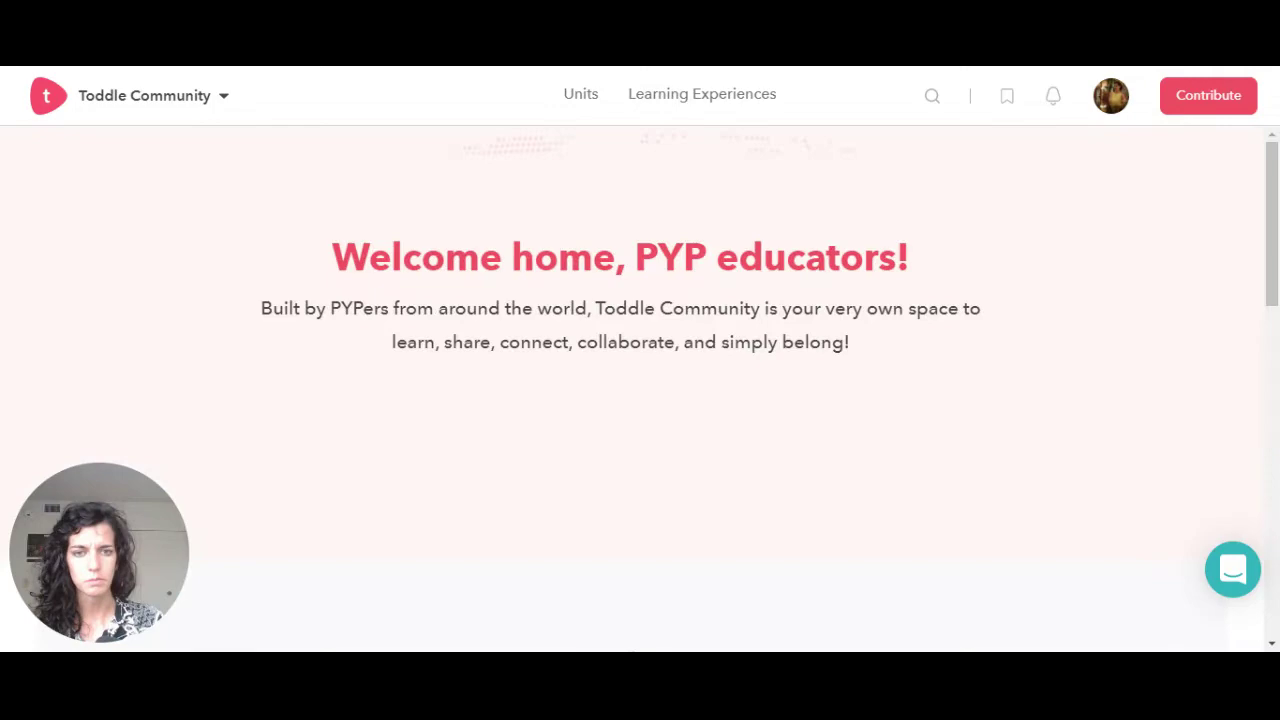
Leave the Toddle Community page and go to the school's PYP Home 2020-21 page
{"action": "scroll", "coordinate": [422, 275], "scroll_direction": "down", "scroll_amount": 4}
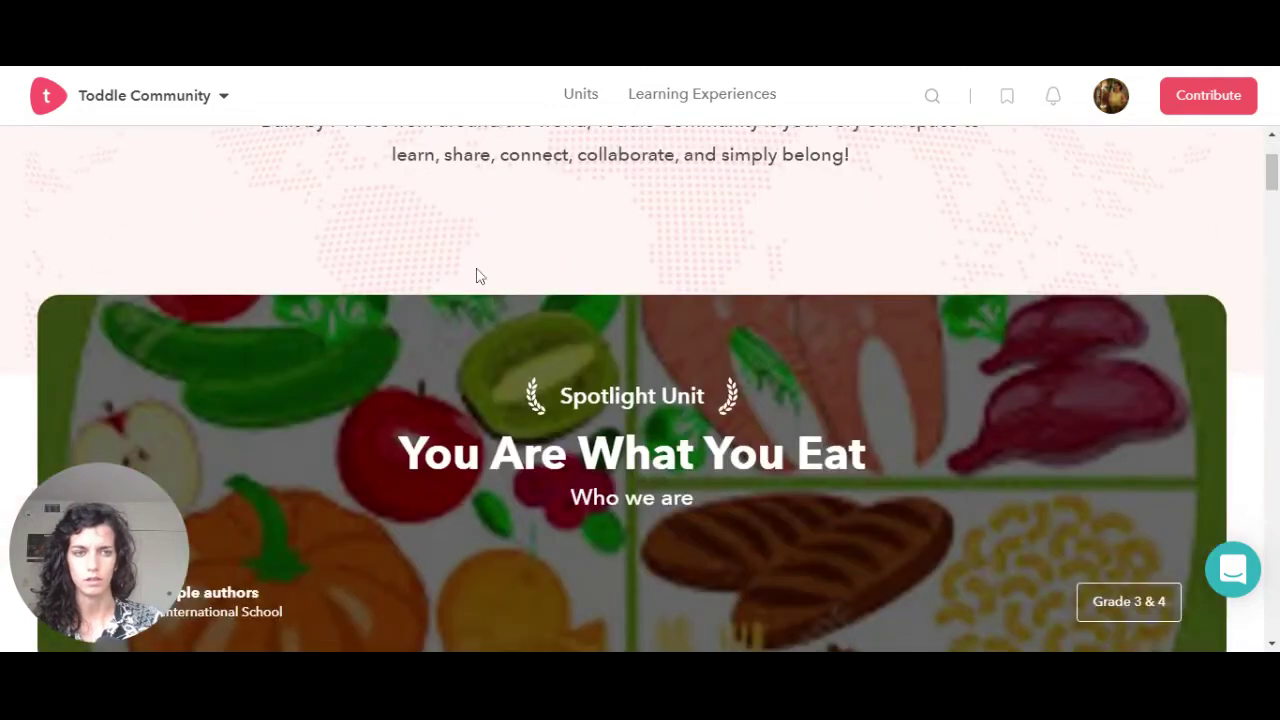
{"action": "scroll", "coordinate": [477, 272], "scroll_direction": "down", "scroll_amount": 1}
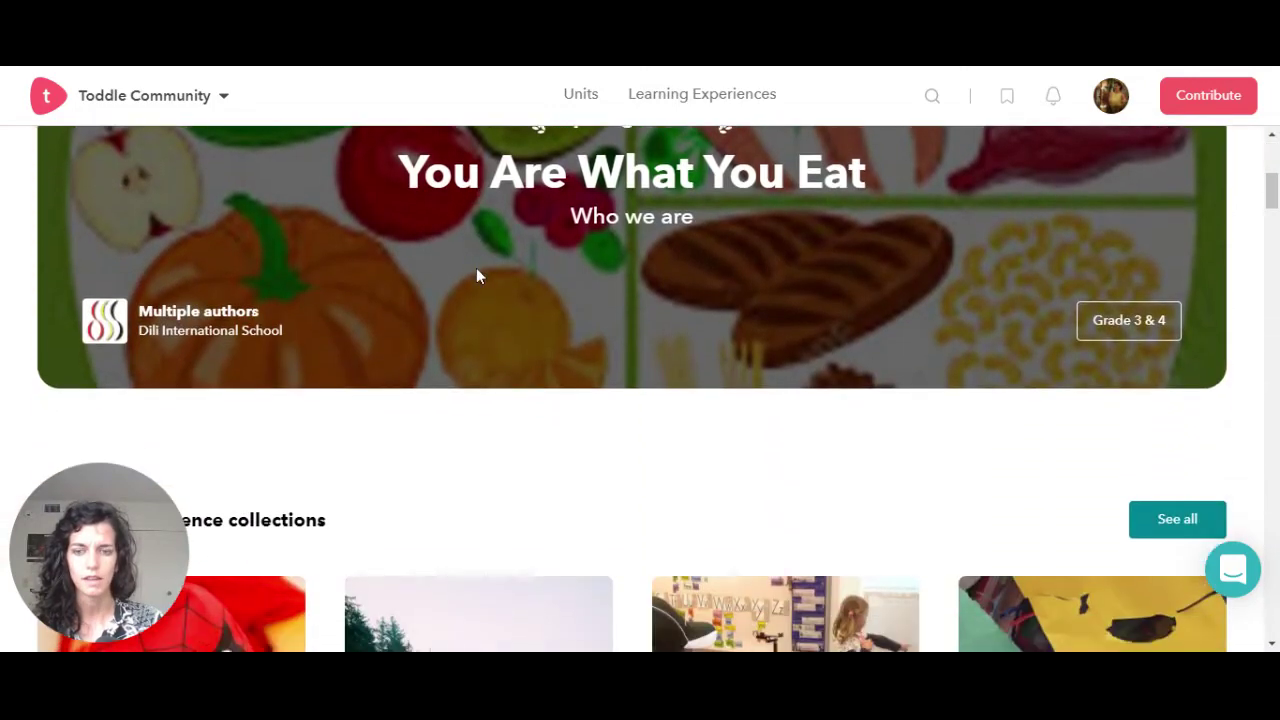
{"action": "scroll", "coordinate": [477, 275], "scroll_direction": "up", "scroll_amount": 4}
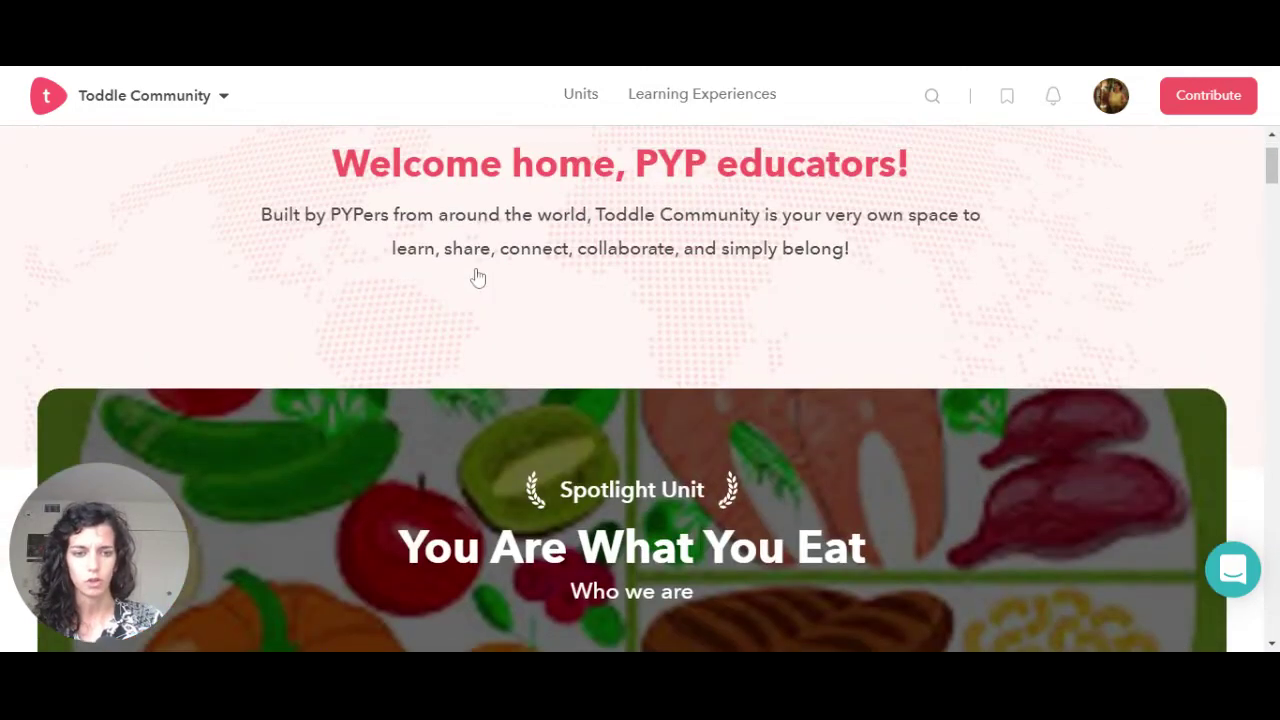
{"action": "left_click", "coordinate": [44, 92]}
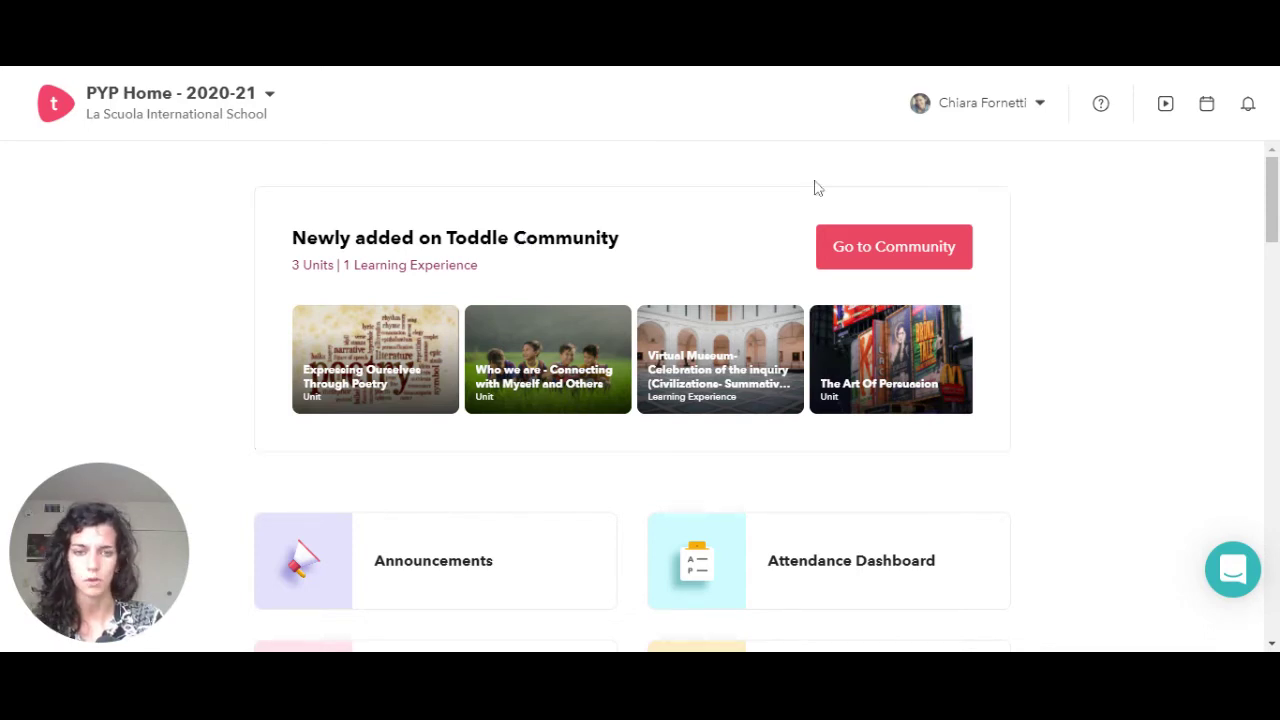
Open the school's Announcements from PYP Home and start creating a new announcement
{"action": "scroll", "coordinate": [1062, 248], "scroll_direction": "down", "scroll_amount": 2}
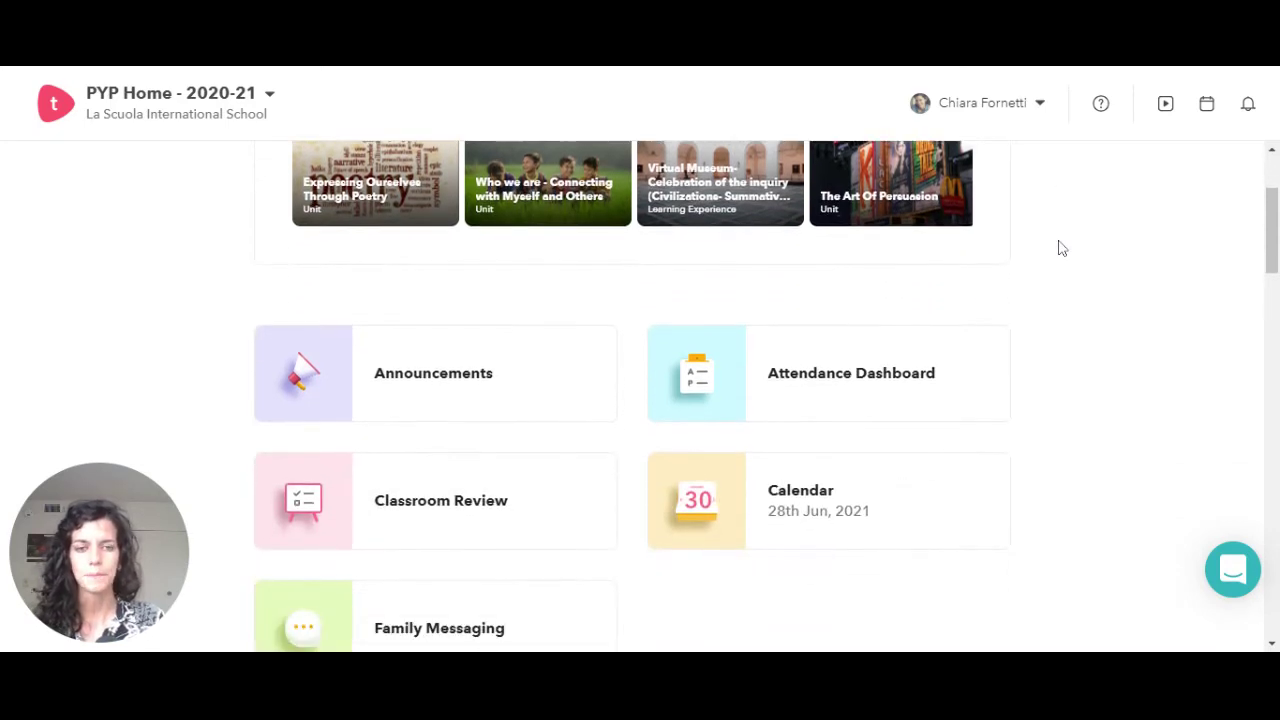
{"action": "scroll", "coordinate": [1062, 248], "scroll_direction": "down", "scroll_amount": 1}
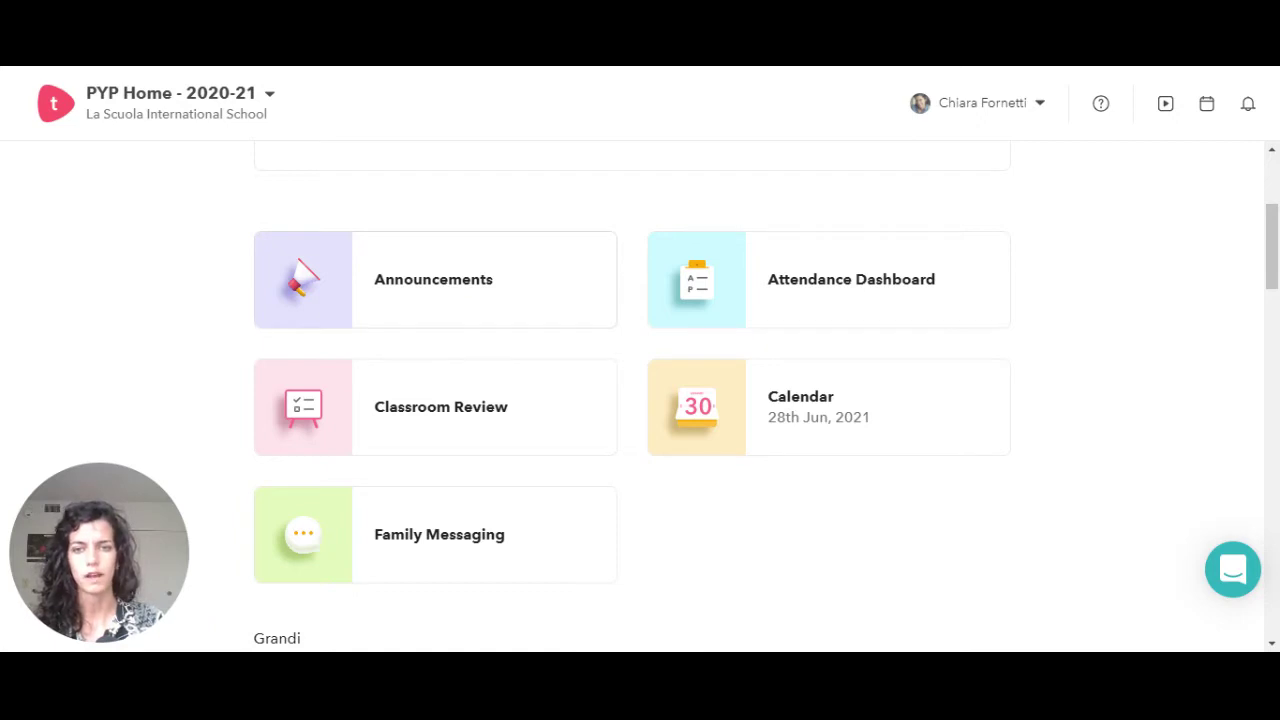
{"action": "left_click", "coordinate": [459, 303]}
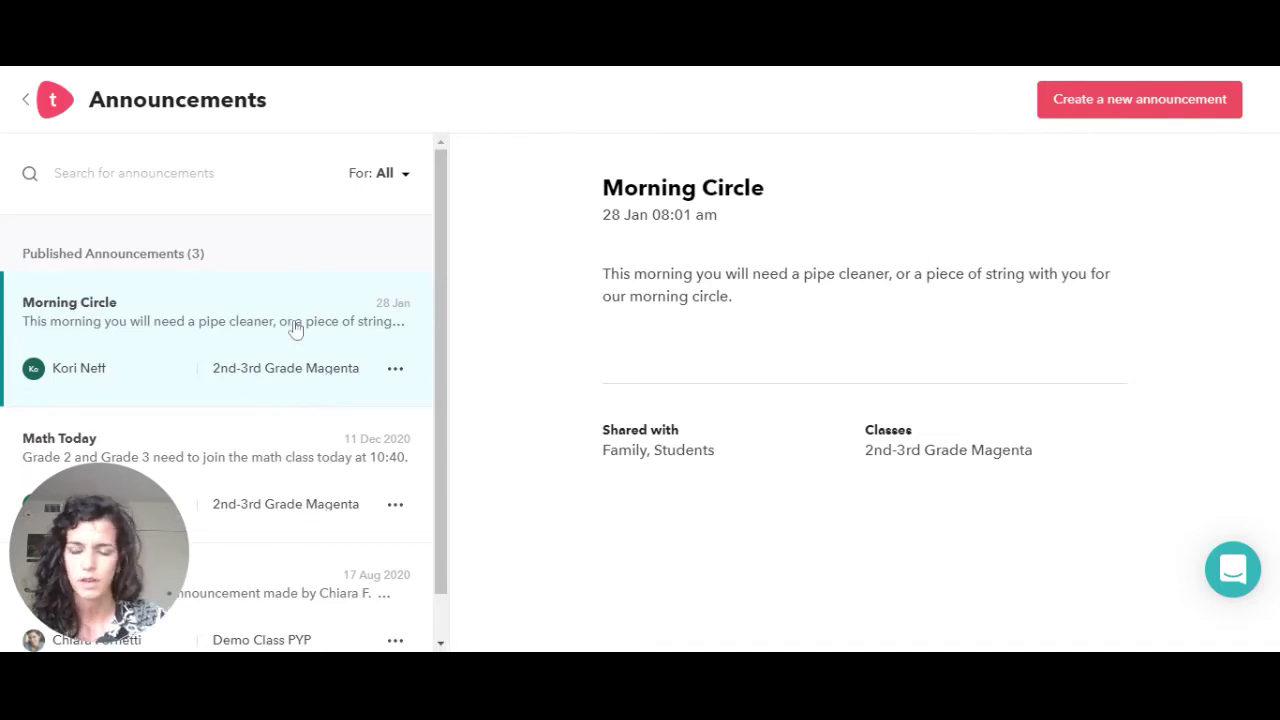
{"action": "scroll", "coordinate": [306, 347], "scroll_direction": "down", "scroll_amount": 1}
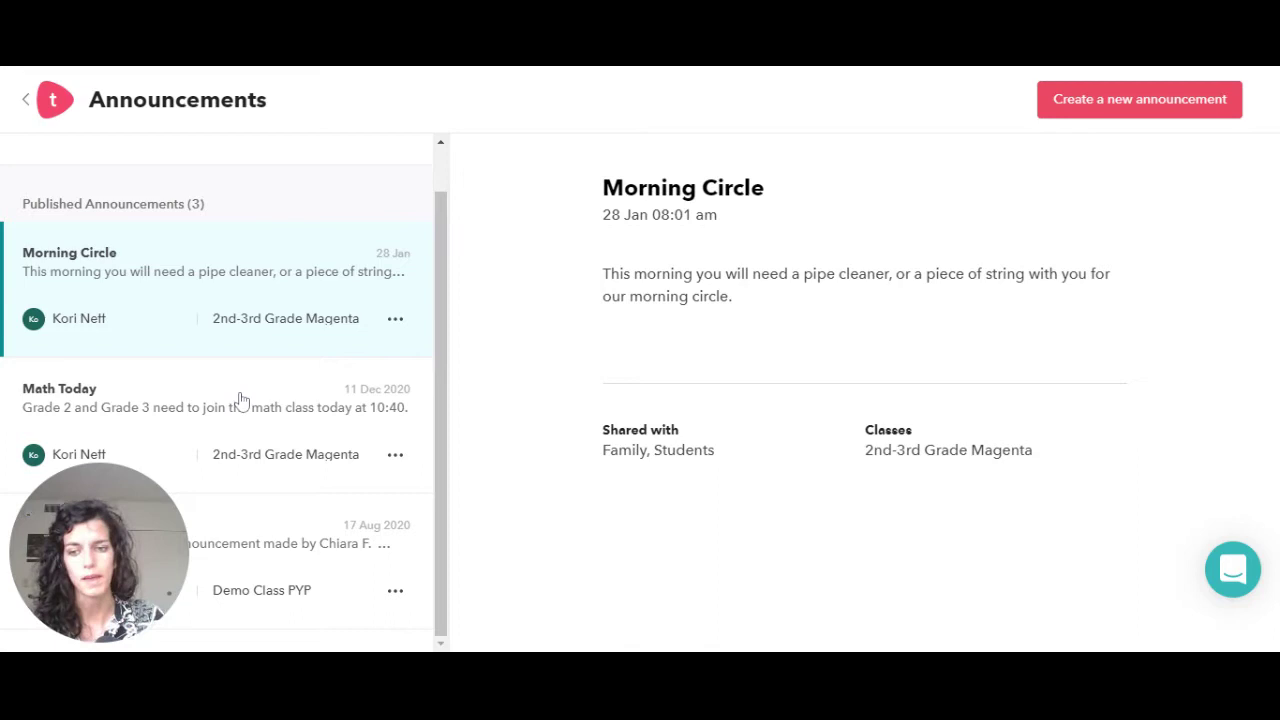
{"action": "left_click", "coordinate": [1082, 110]}
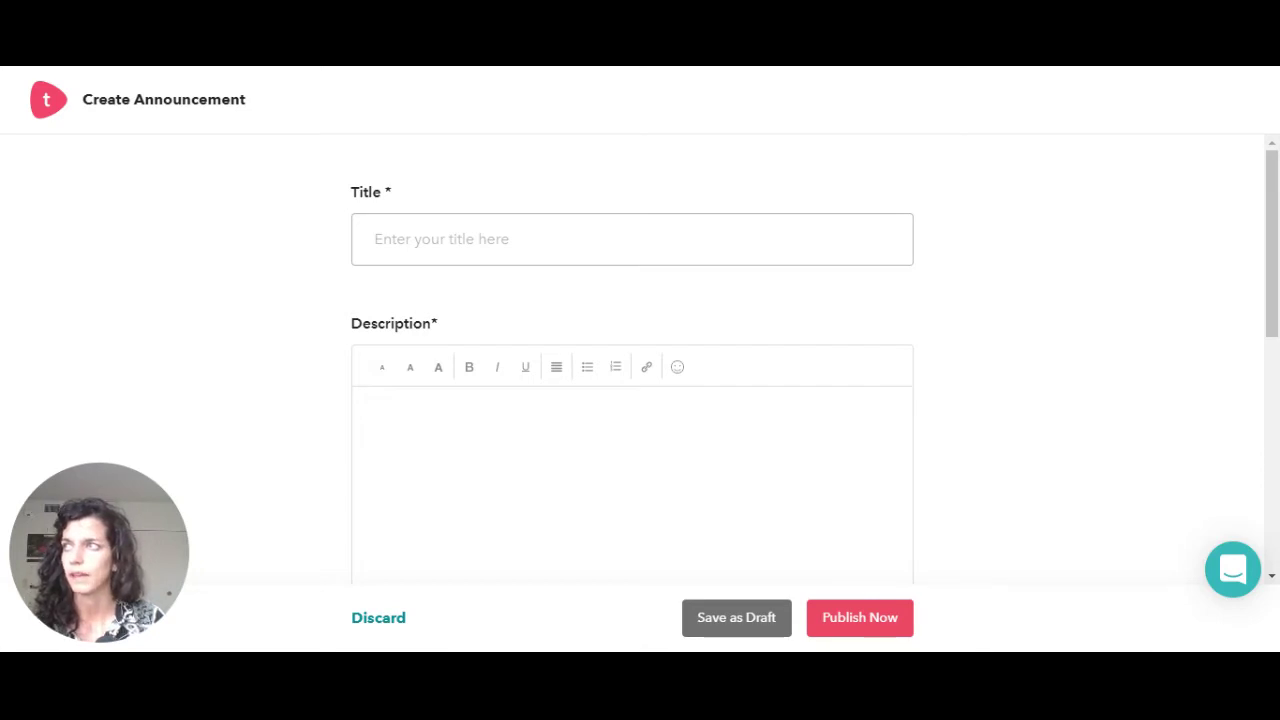
Give the new announcement the title "Test001"
{"action": "scroll", "coordinate": [632, 400], "scroll_direction": "down", "scroll_amount": 1}
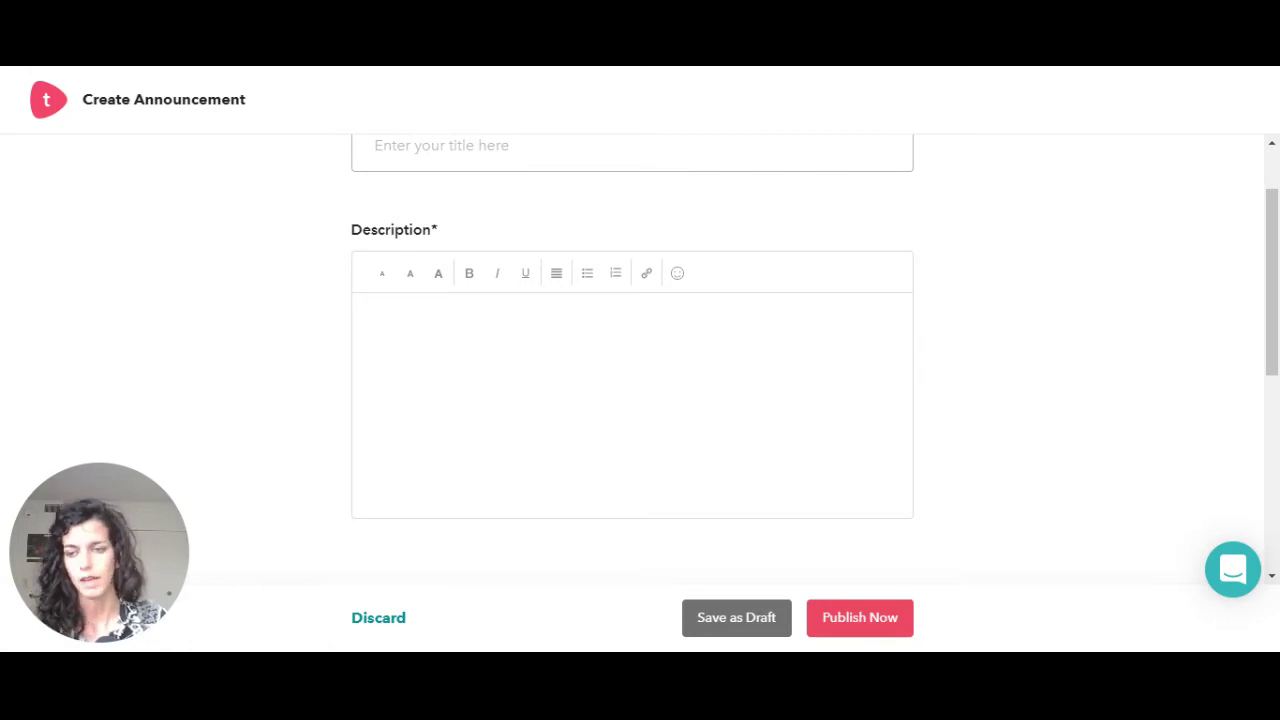
{"action": "scroll", "coordinate": [632, 400], "scroll_direction": "down", "scroll_amount": 1}
{"action": "scroll", "coordinate": [554, 240], "scroll_direction": "down", "scroll_amount": 1}
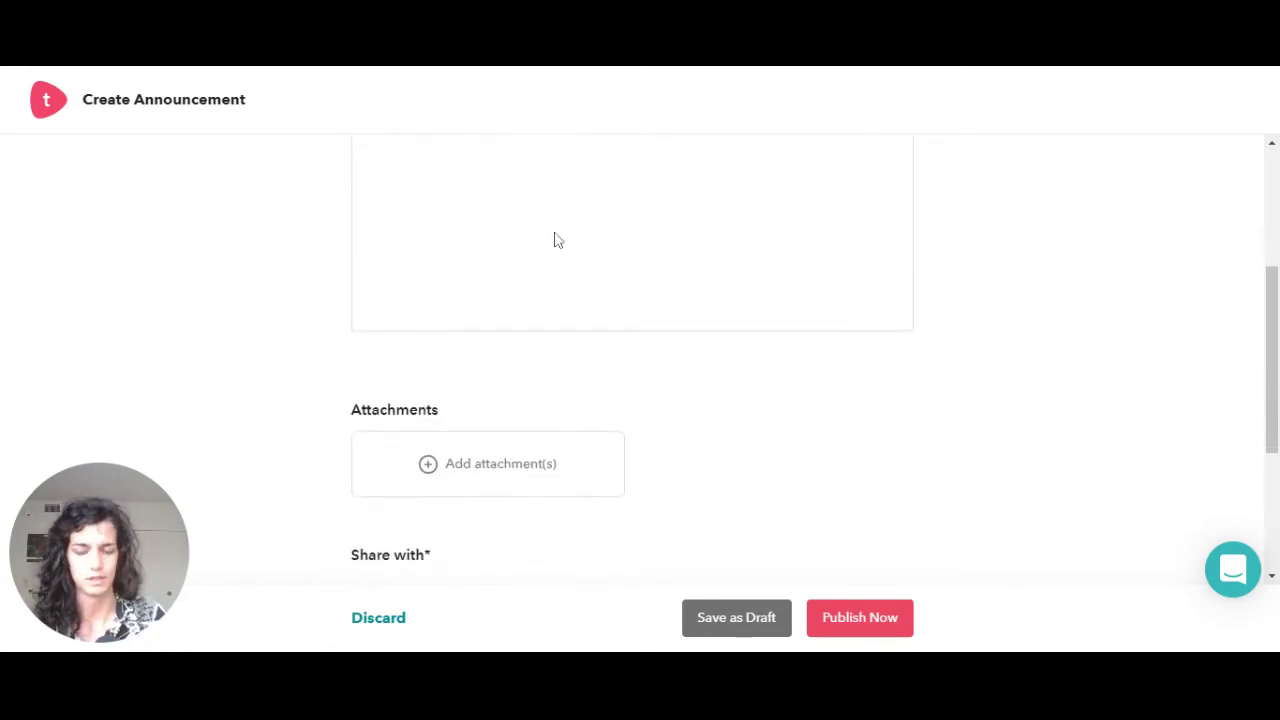
{"action": "scroll", "coordinate": [557, 244], "scroll_direction": "down", "scroll_amount": 1}
{"action": "scroll", "coordinate": [557, 244], "scroll_direction": "up", "scroll_amount": 3}
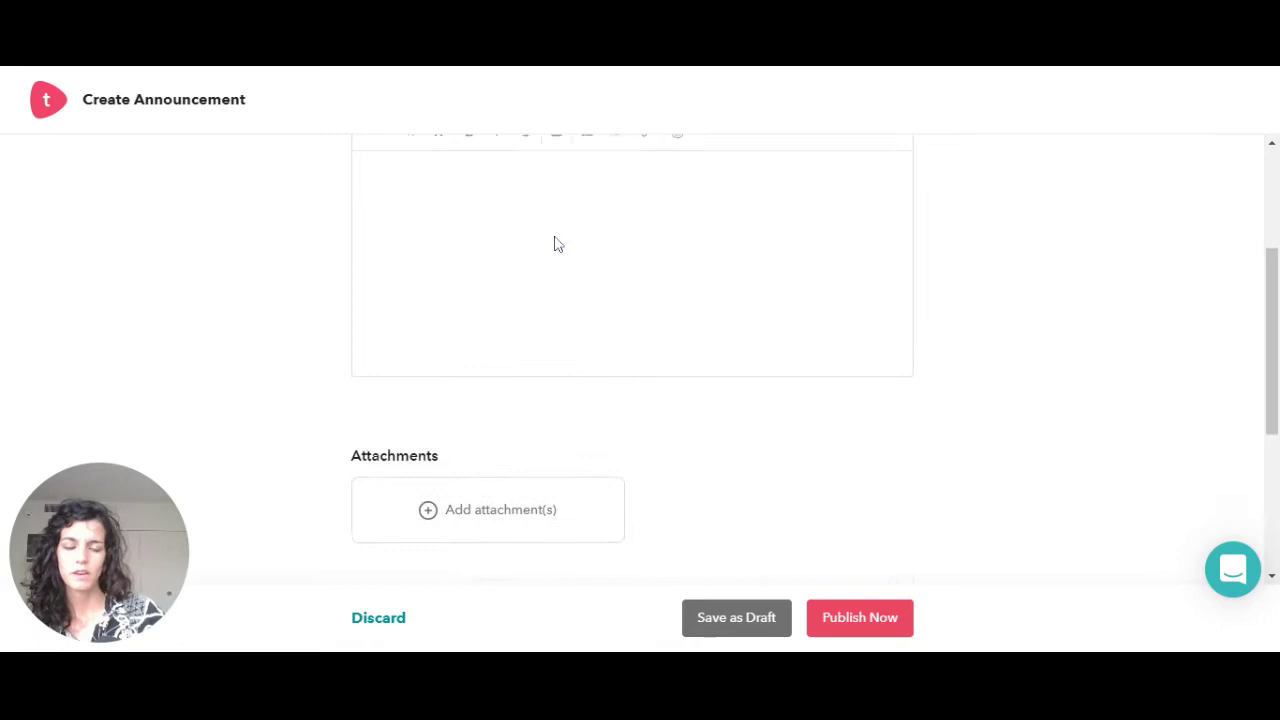
{"action": "left_click", "coordinate": [555, 242]}
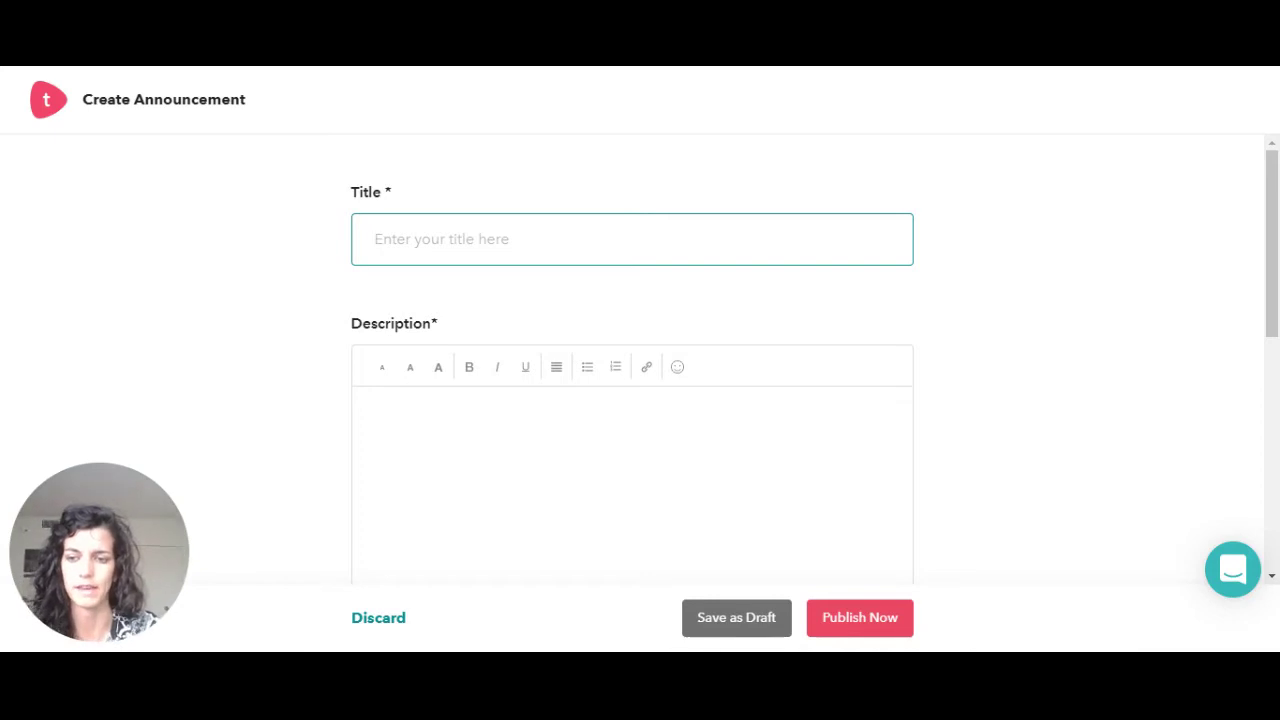
{"action": "scroll", "coordinate": [529, 286], "scroll_direction": "down", "scroll_amount": 1}
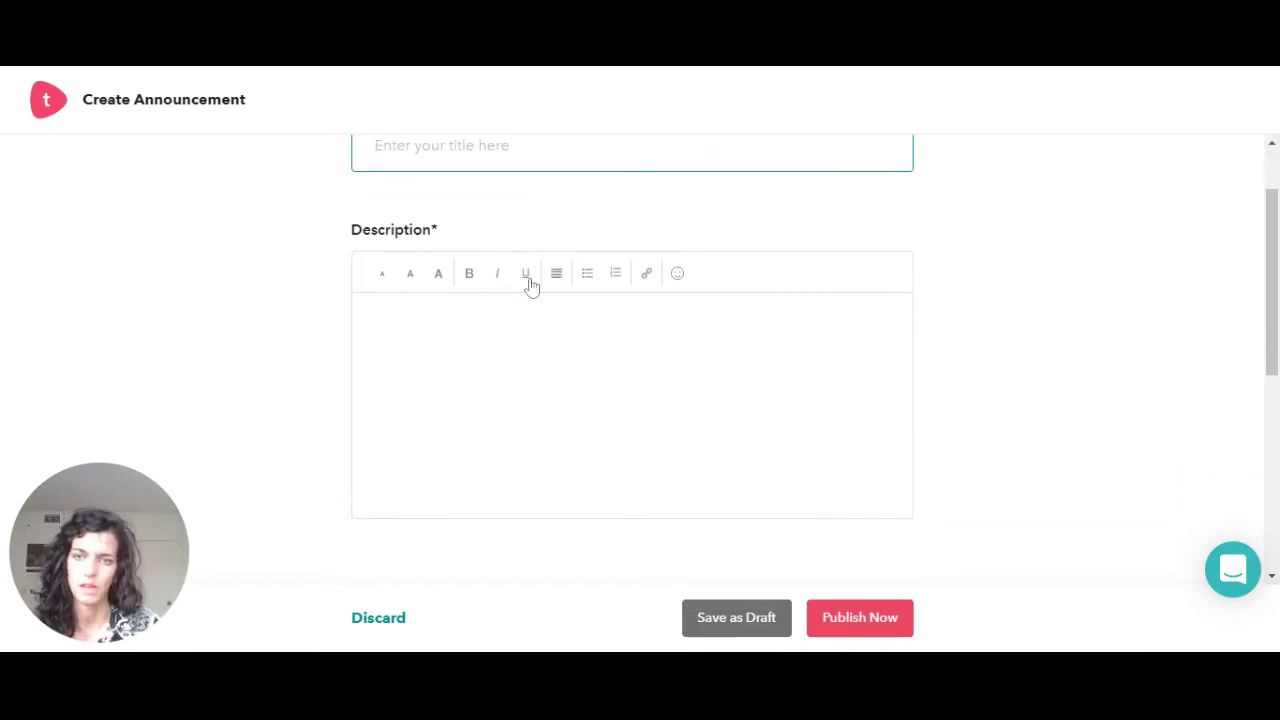
{"action": "scroll", "coordinate": [517, 182], "scroll_direction": "up", "scroll_amount": 1}
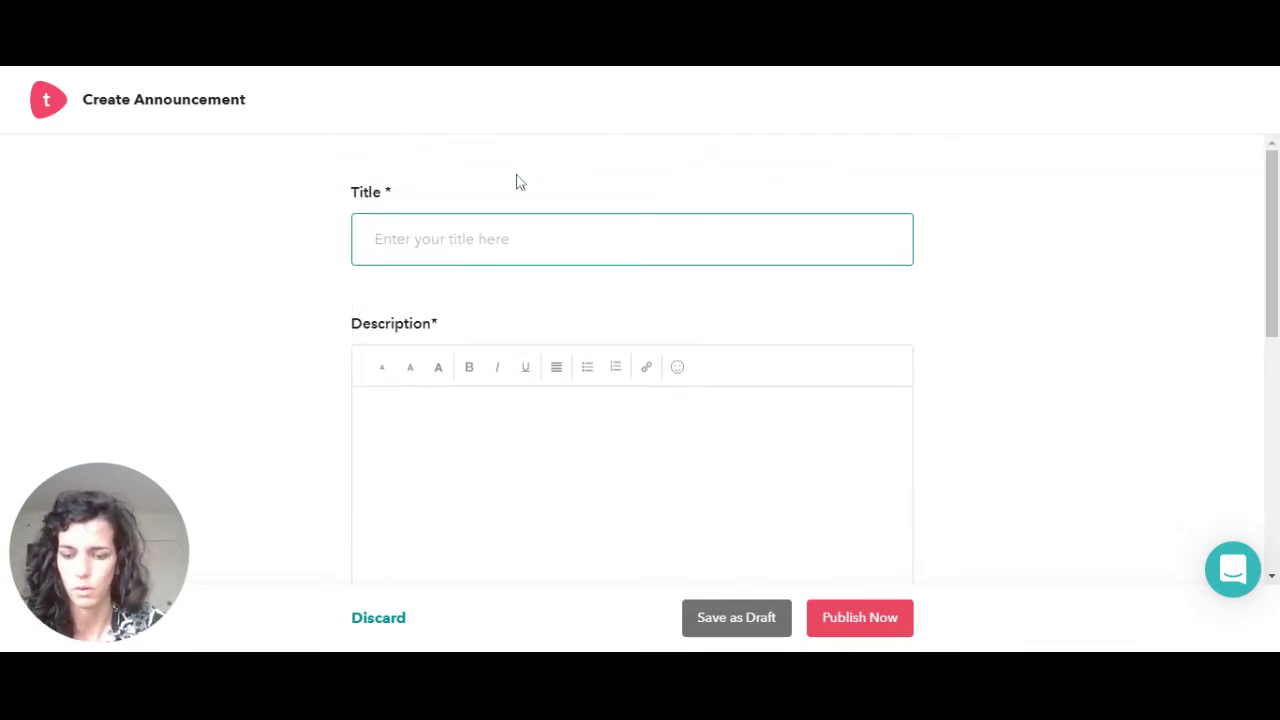
{"action": "type", "text": "TEst"}
{"action": "key", "text": "ctrl+a"}
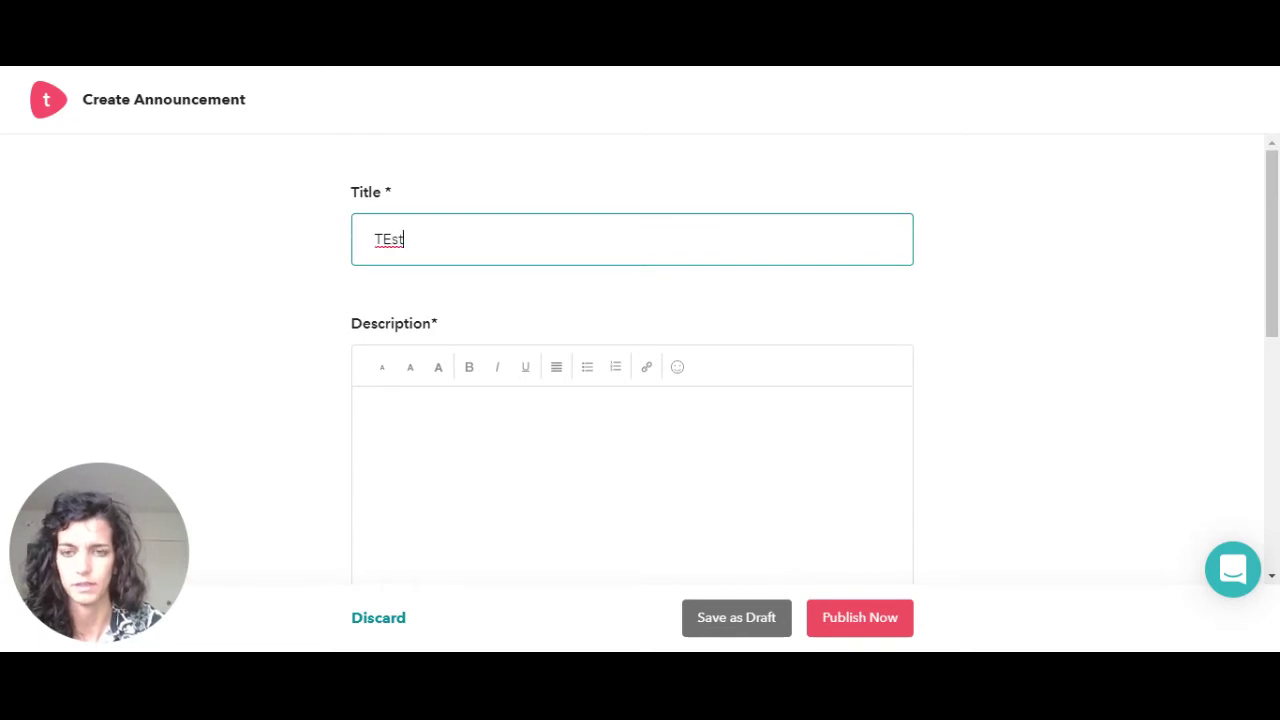
{"action": "type", "text": "Test001"}
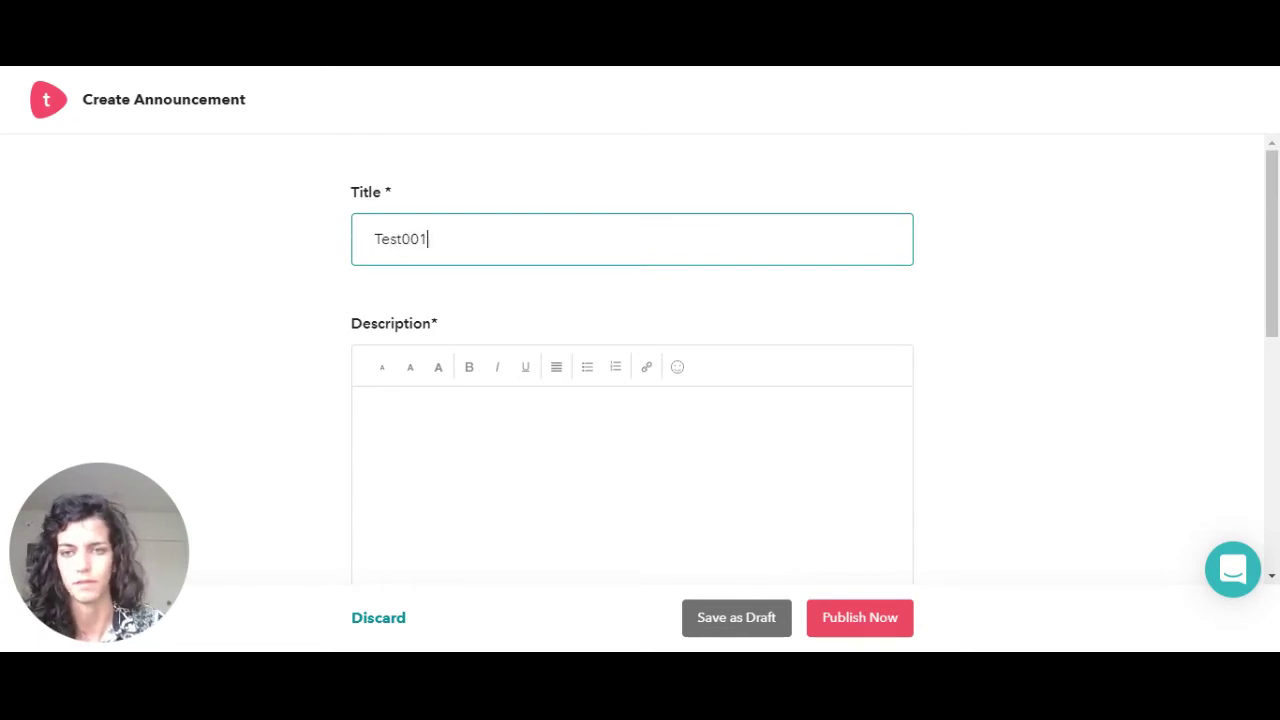
Enter "Test 001" as the announcement's description
{"action": "scroll", "coordinate": [509, 197], "scroll_direction": "down", "scroll_amount": 2}
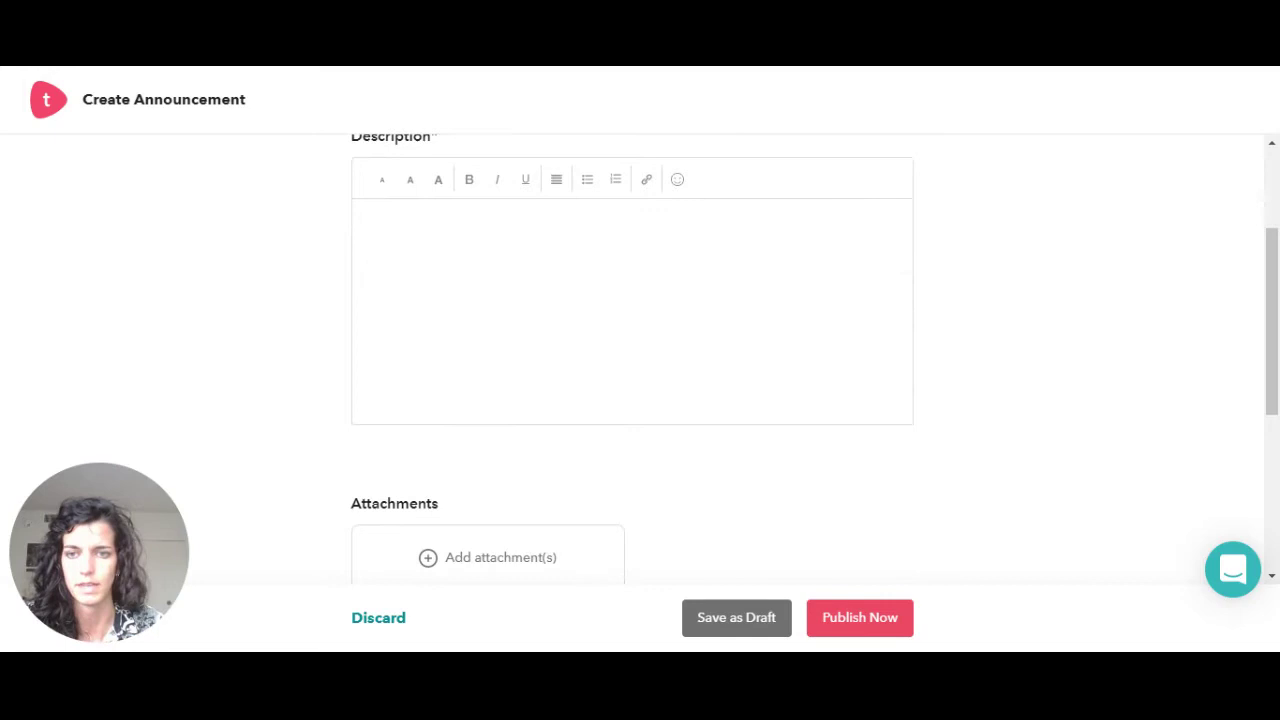
{"action": "left_click", "coordinate": [506, 317]}
{"action": "type", "text": "TEs"}
{"action": "key", "text": "BackSpace"}
{"action": "key", "text": "BackSpace"}
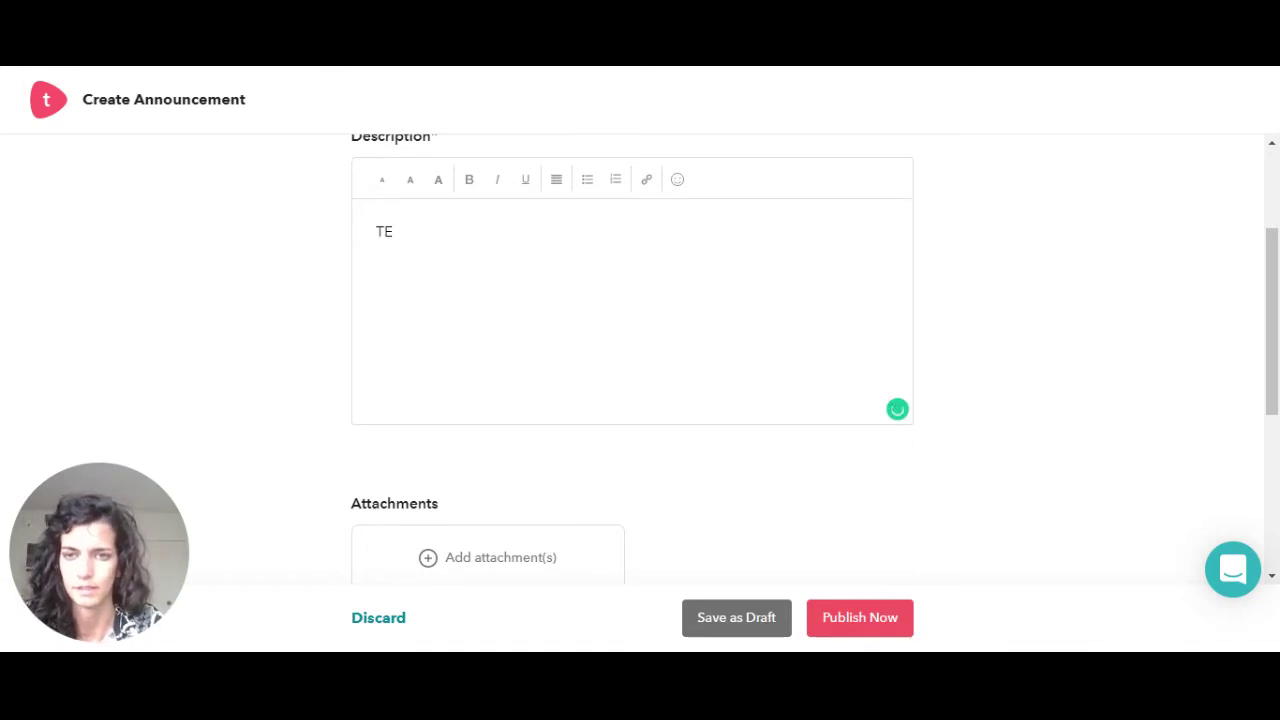
{"action": "type", "text": "est 001"}
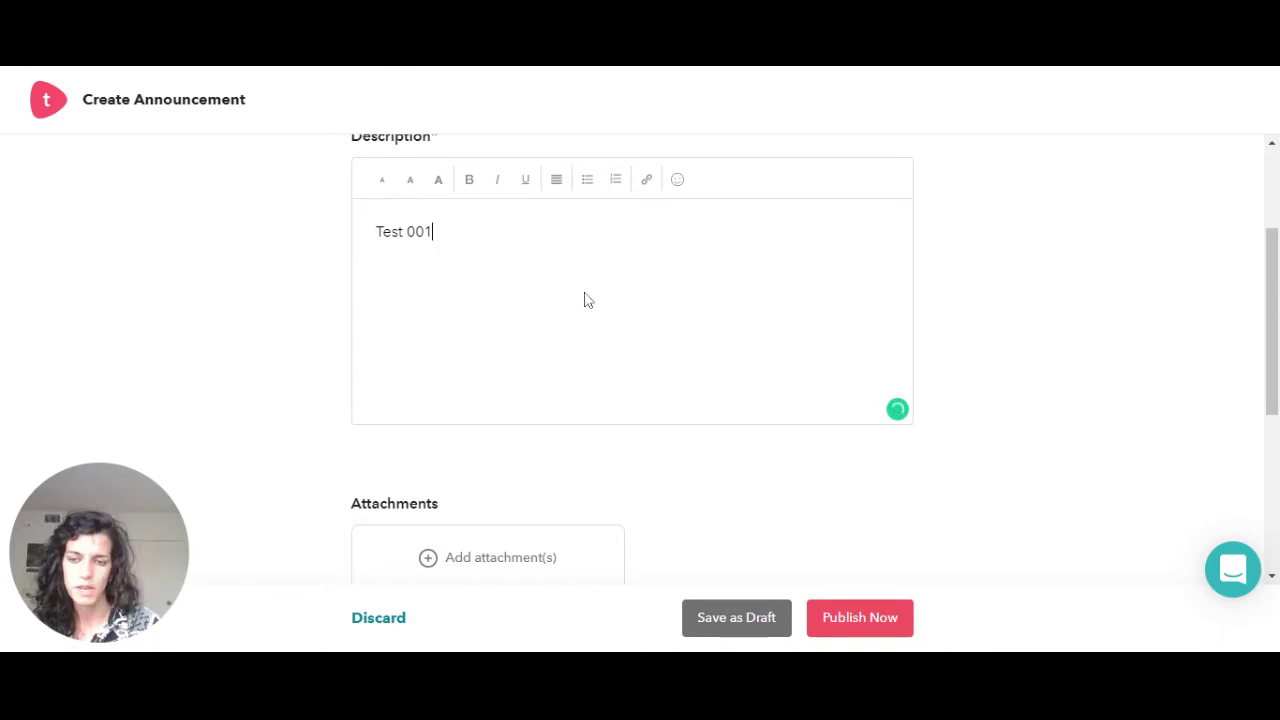
{"action": "scroll", "coordinate": [585, 302], "scroll_direction": "up", "scroll_amount": 1}
{"action": "scroll", "coordinate": [585, 302], "scroll_direction": "up", "scroll_amount": 1}
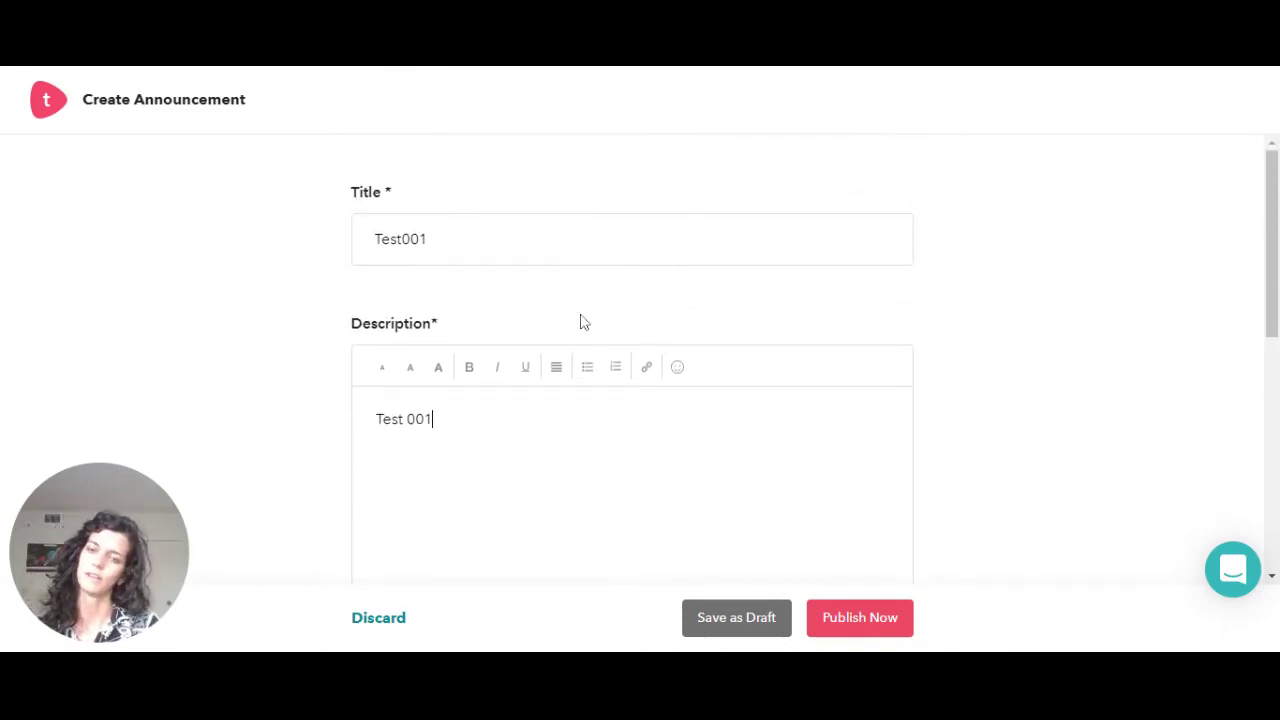
{"action": "scroll", "coordinate": [584, 321], "scroll_direction": "down", "scroll_amount": 1}
{"action": "scroll", "coordinate": [580, 320], "scroll_direction": "down", "scroll_amount": 1}
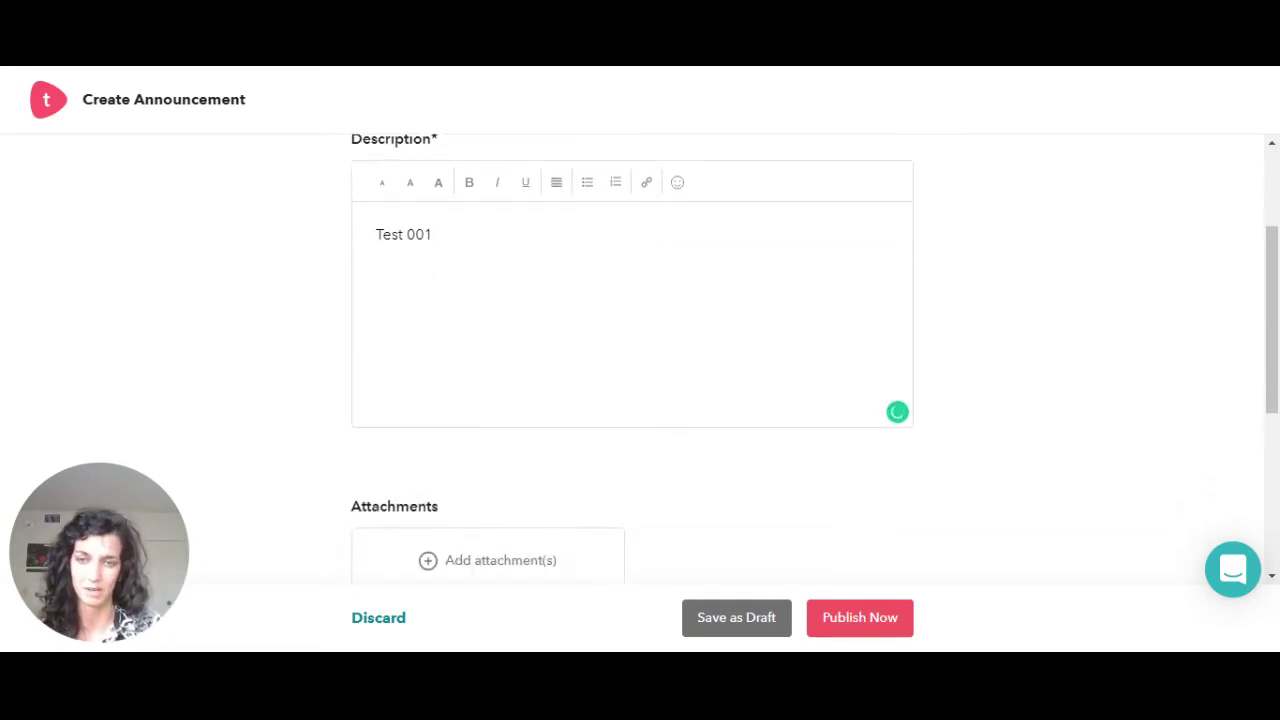
{"action": "scroll", "coordinate": [577, 333], "scroll_direction": "down", "scroll_amount": 2}
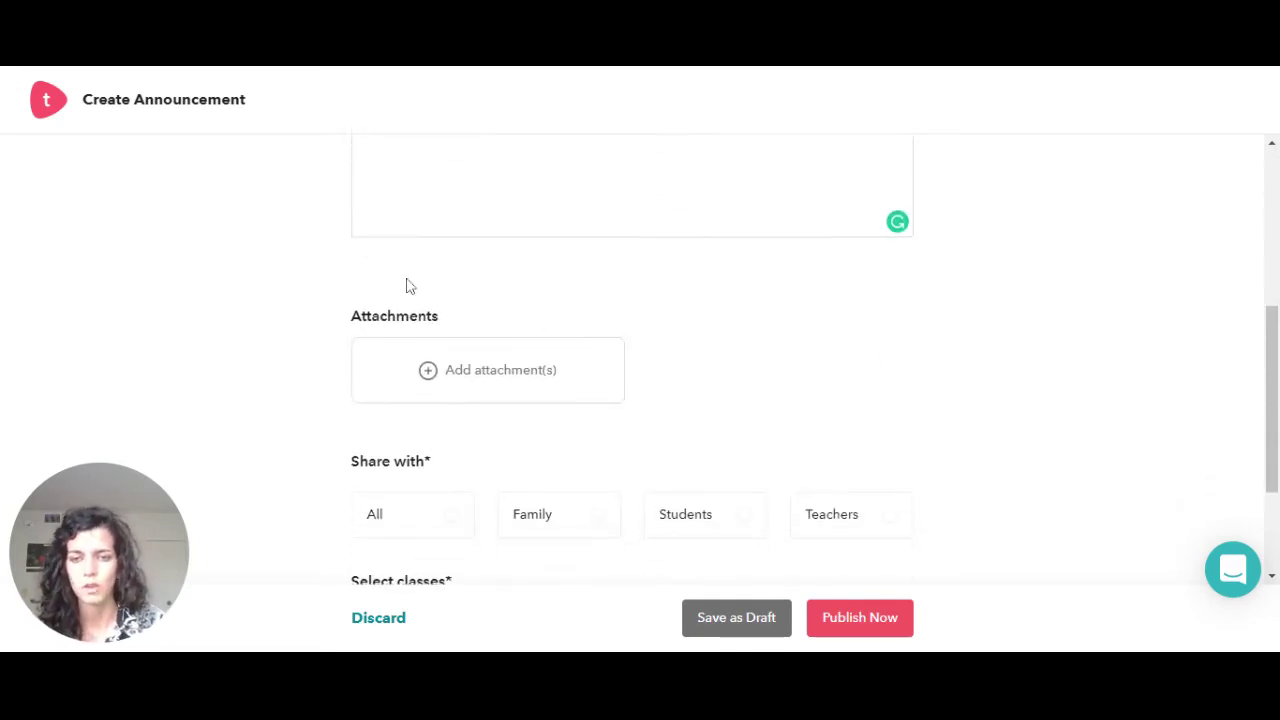
{"action": "scroll", "coordinate": [559, 348], "scroll_direction": "down", "scroll_amount": 1}
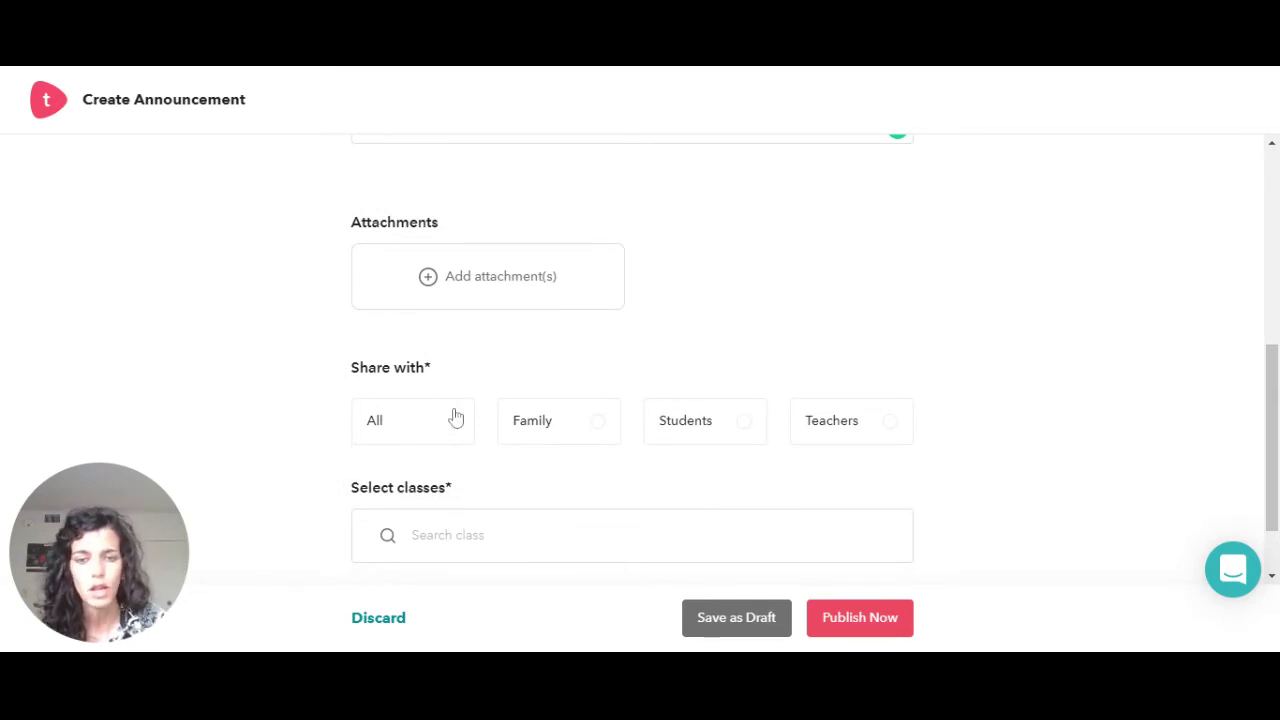
{"action": "scroll", "coordinate": [500, 400], "scroll_direction": "down", "scroll_amount": 1}
{"action": "left_click", "coordinate": [541, 337]}
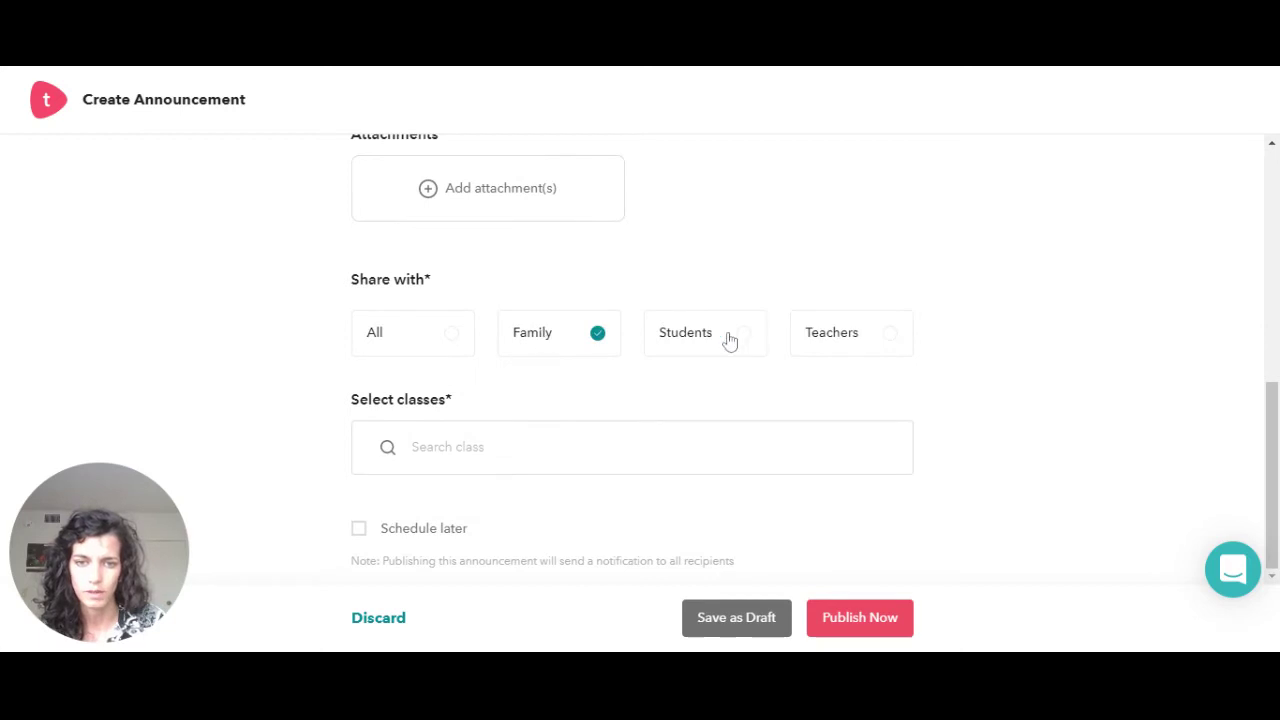
{"action": "left_click", "coordinate": [688, 340]}
{"action": "left_click", "coordinate": [569, 343]}
{"action": "left_click", "coordinate": [678, 342]}
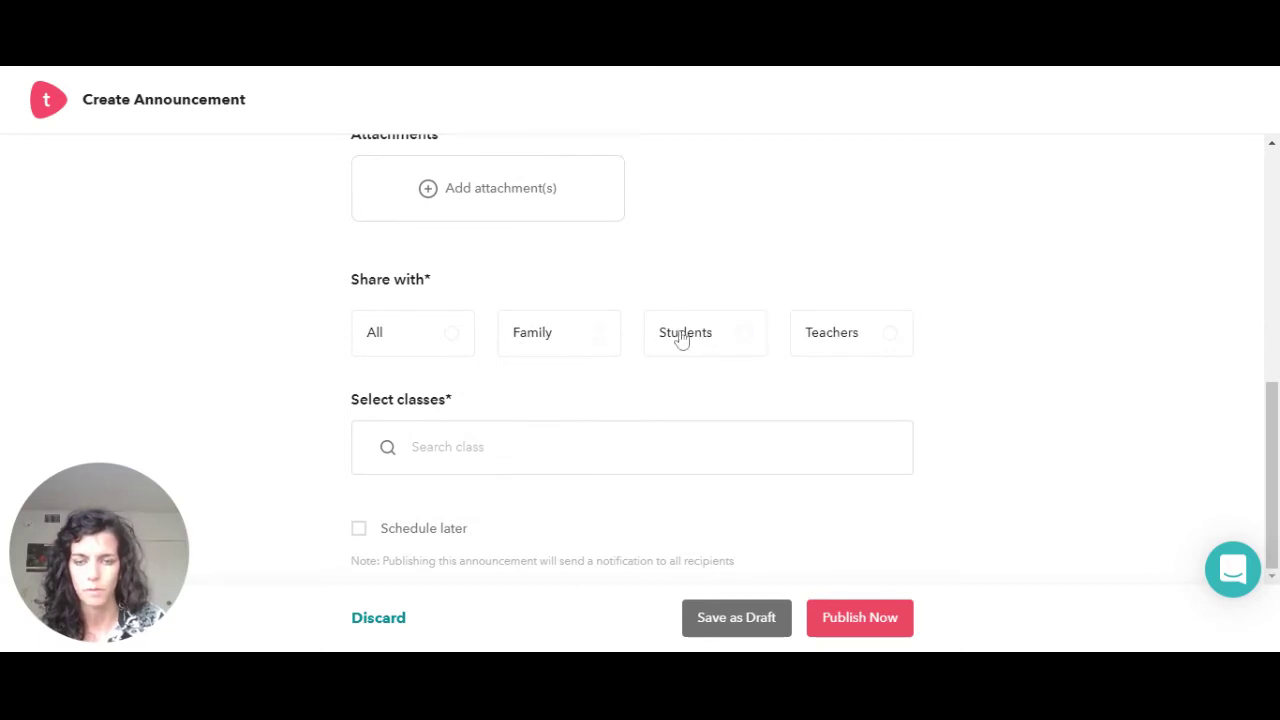
{"action": "left_click", "coordinate": [404, 342]}
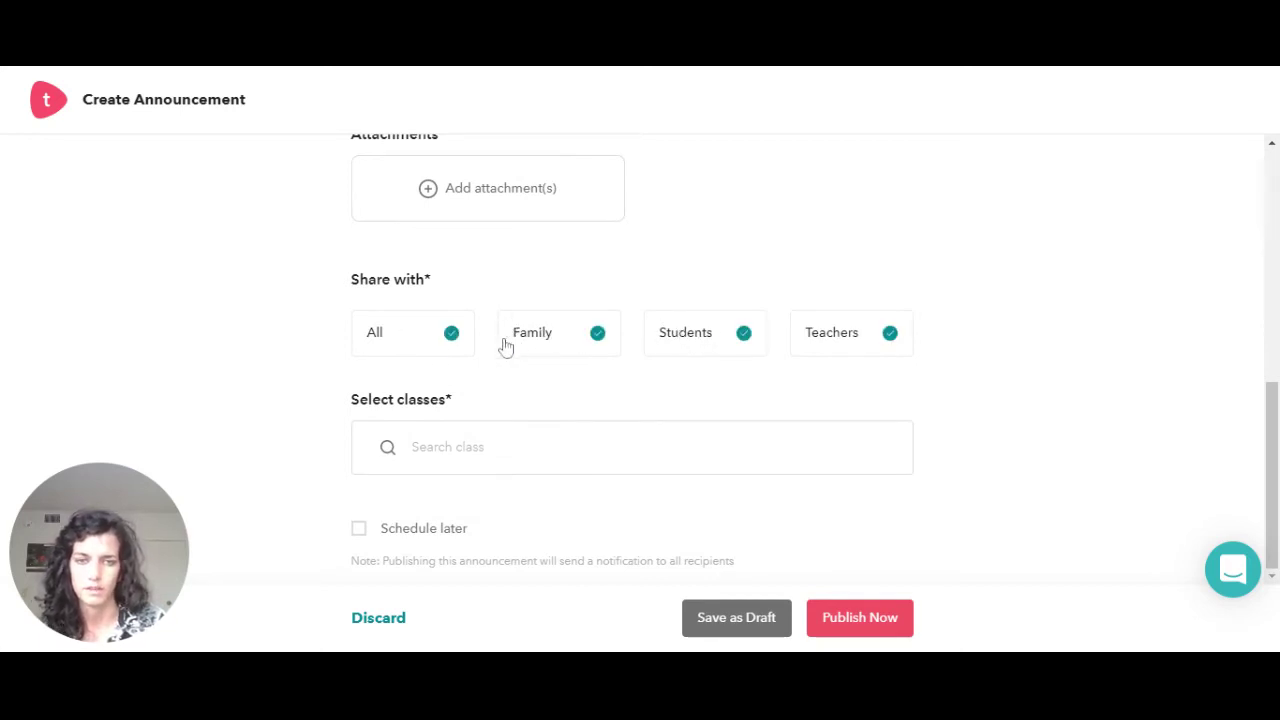
{"action": "left_click", "coordinate": [393, 352]}
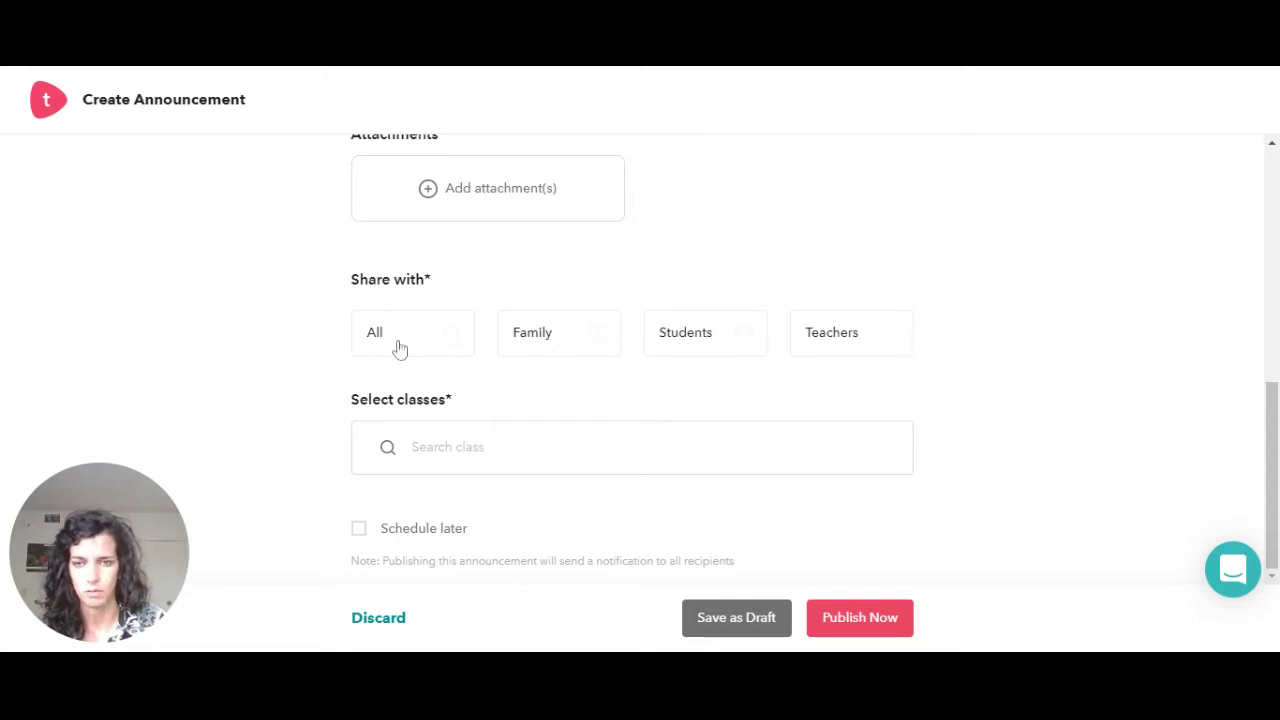
Choose Demo Class PYP as the class that receives the announcement
{"action": "left_click", "coordinate": [490, 440]}
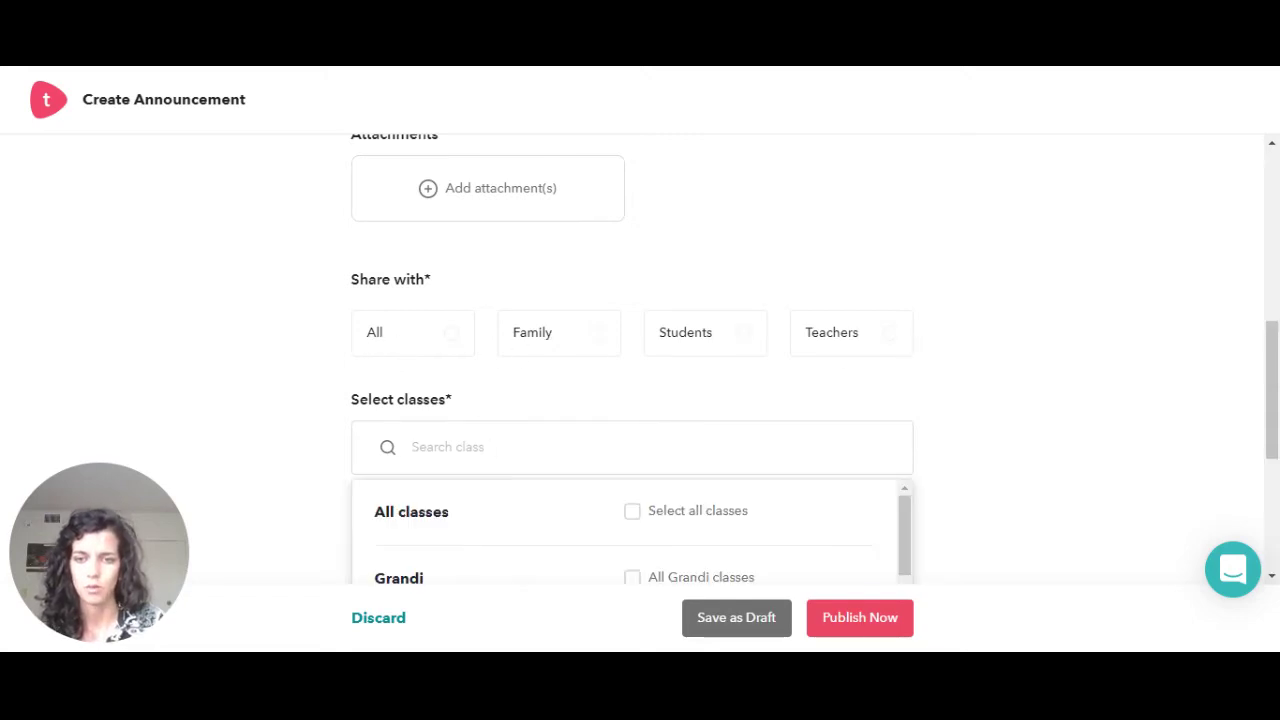
{"action": "scroll", "coordinate": [485, 449], "scroll_direction": "down", "scroll_amount": 5}
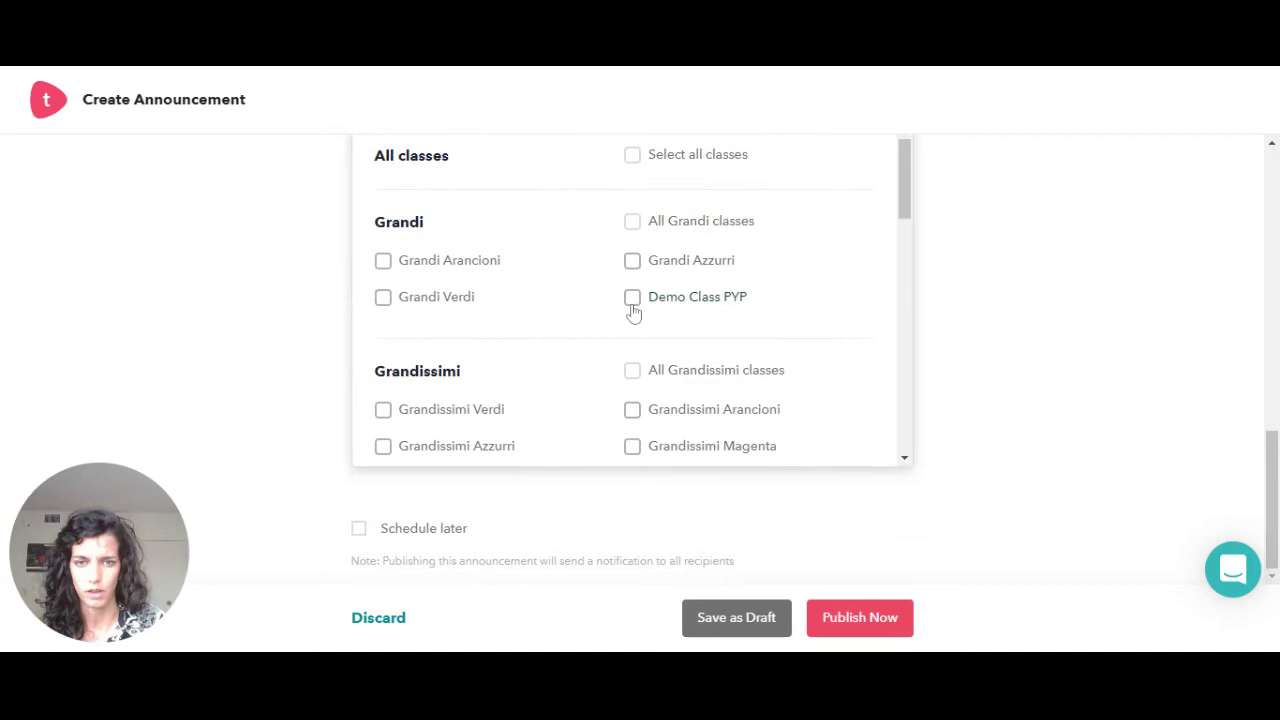
{"action": "left_click", "coordinate": [632, 297]}
Share the announcement with Family and Students, leaving Teachers out
{"action": "scroll", "coordinate": [630, 314], "scroll_direction": "up", "scroll_amount": 5}
{"action": "left_click", "coordinate": [420, 350]}
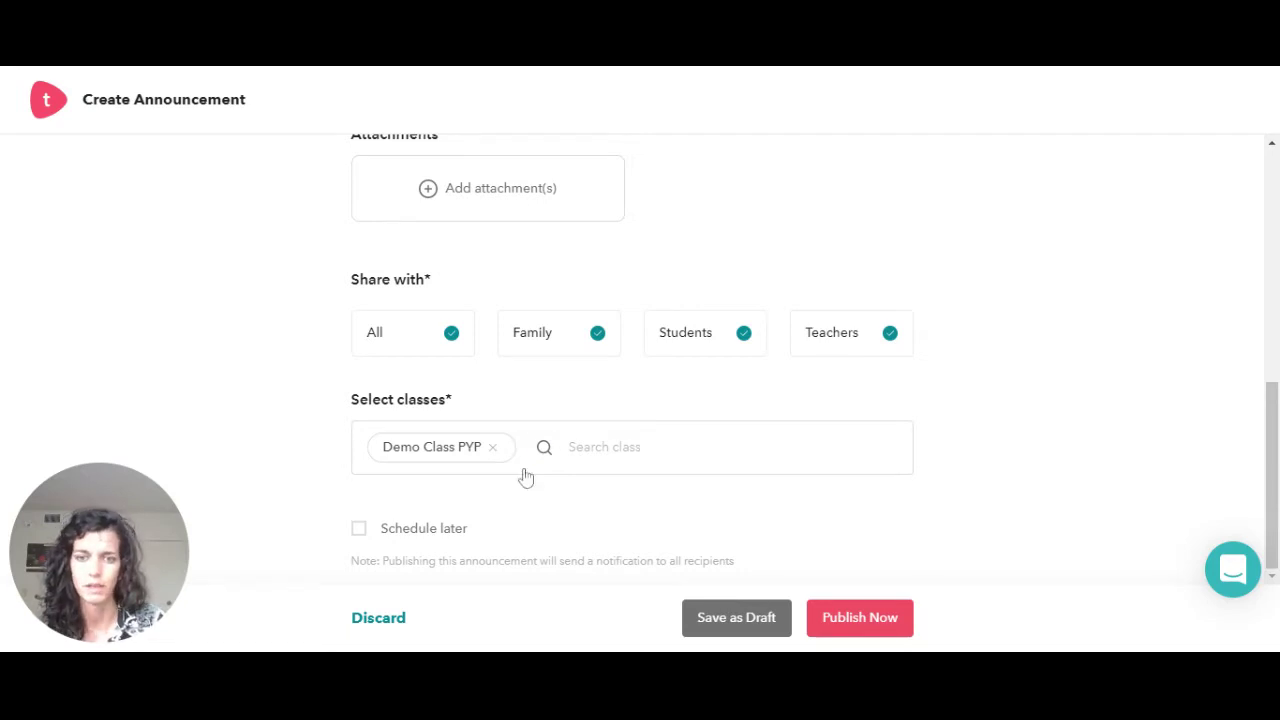
{"action": "left_click", "coordinate": [850, 356]}
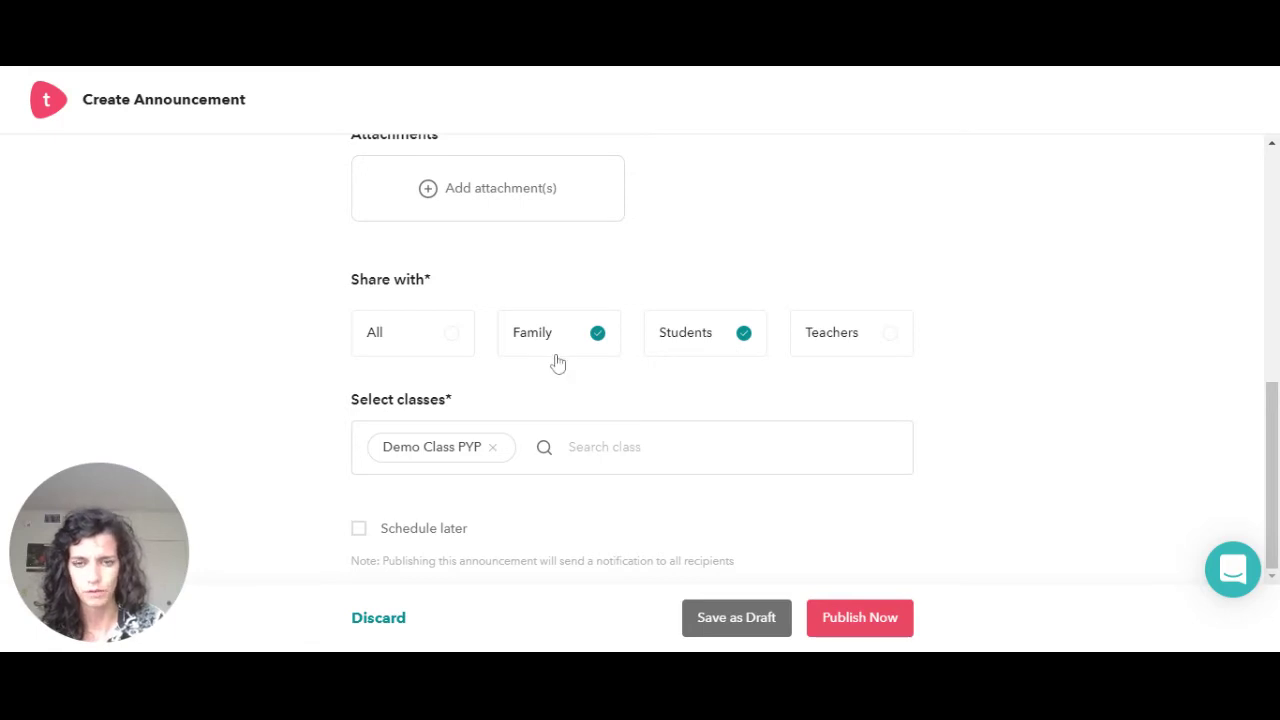
{"action": "scroll", "coordinate": [557, 365], "scroll_direction": "up", "scroll_amount": 4}
{"action": "scroll", "coordinate": [557, 365], "scroll_direction": "down", "scroll_amount": 4}
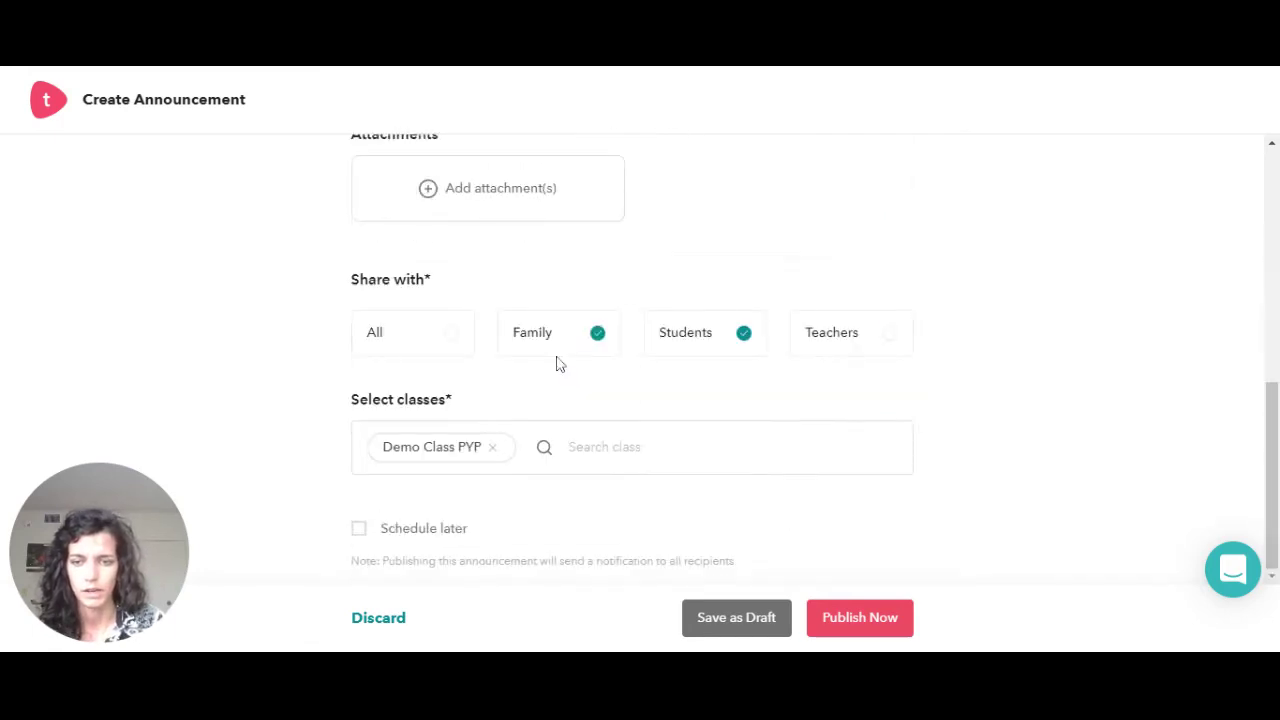
{"action": "left_click", "coordinate": [362, 538]}
{"action": "scroll", "coordinate": [491, 534], "scroll_direction": "down", "scroll_amount": 2}
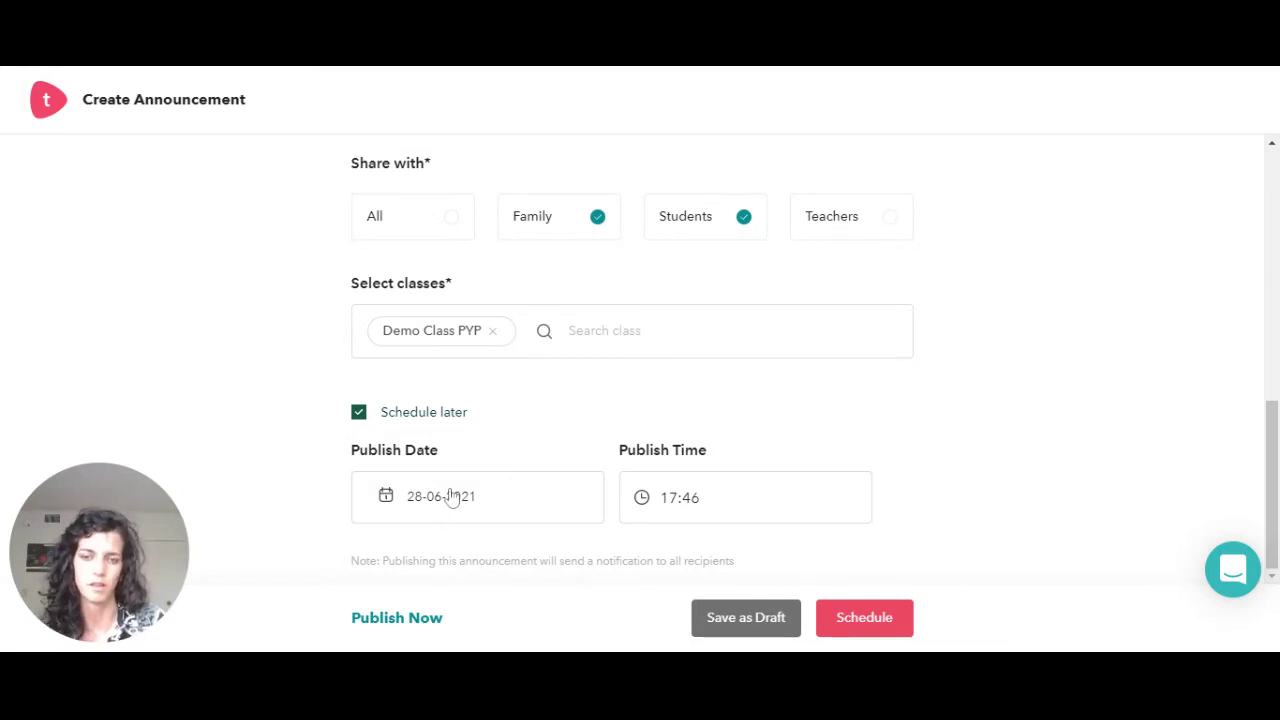
{"action": "left_click", "coordinate": [360, 415]}
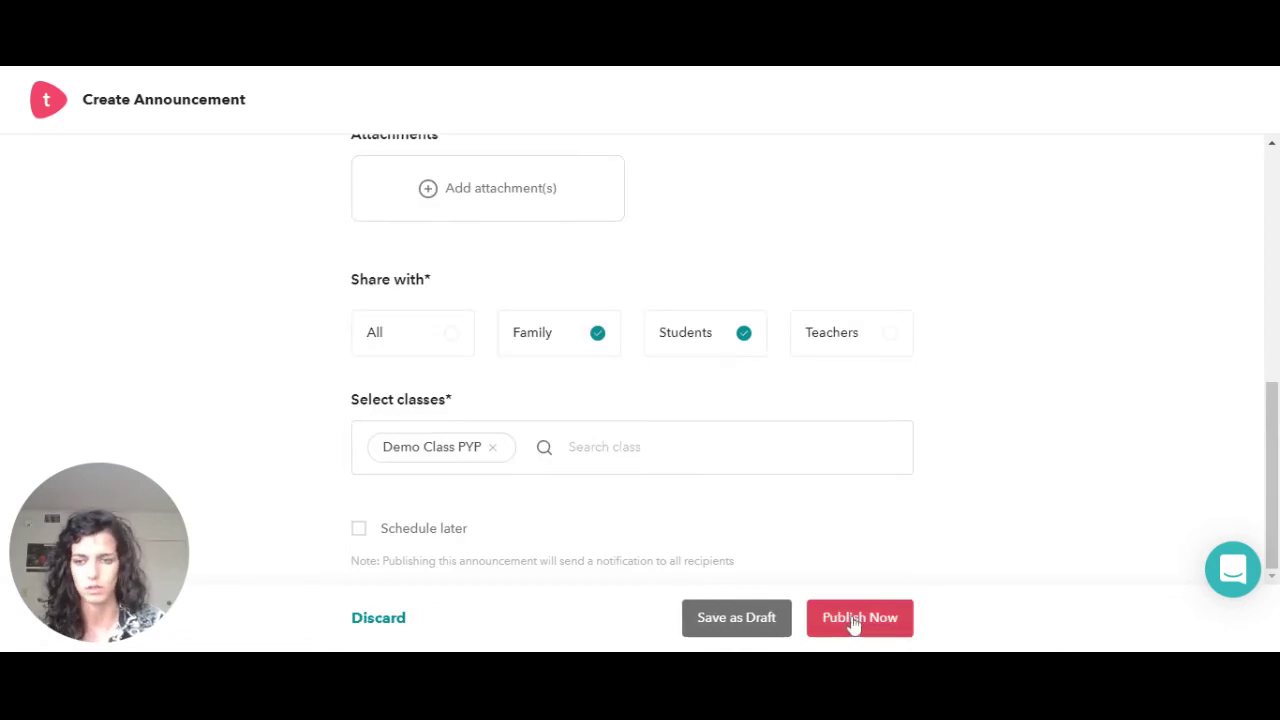
Publish the Test001 announcement immediately, confirm its publication, and leave the announcements page
{"action": "left_click", "coordinate": [886, 618]}
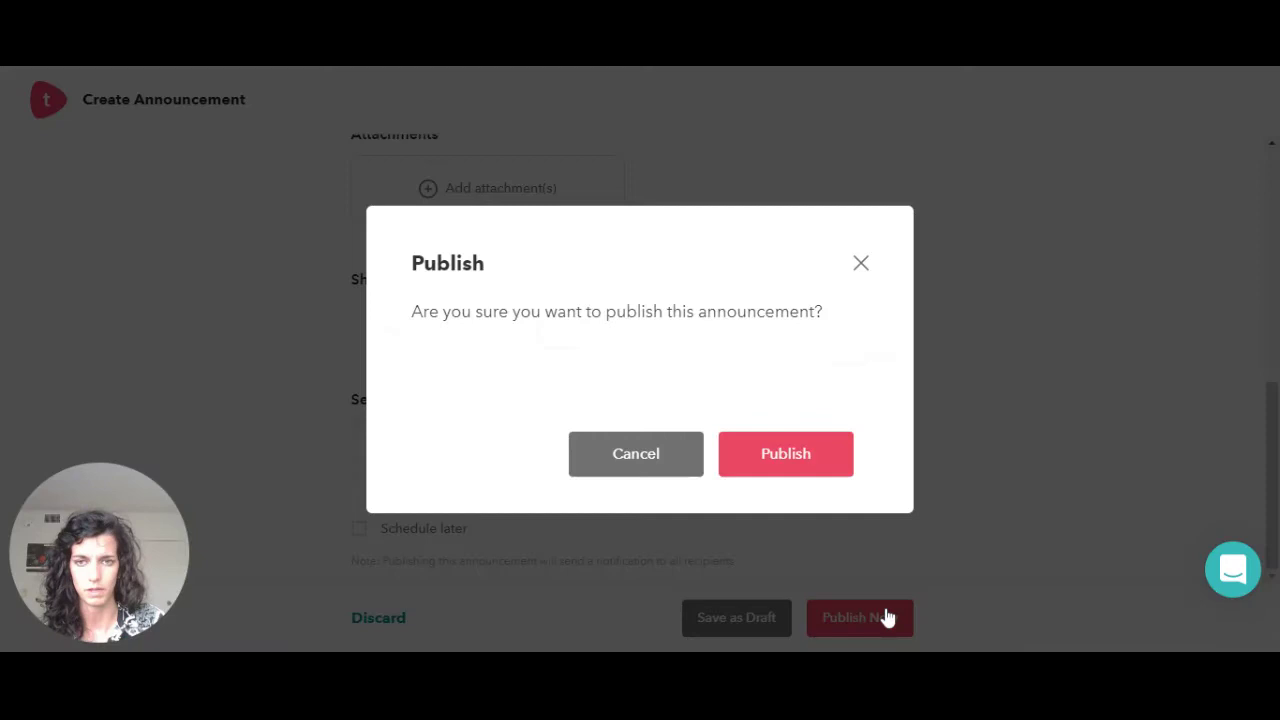
{"action": "left_click", "coordinate": [820, 463]}
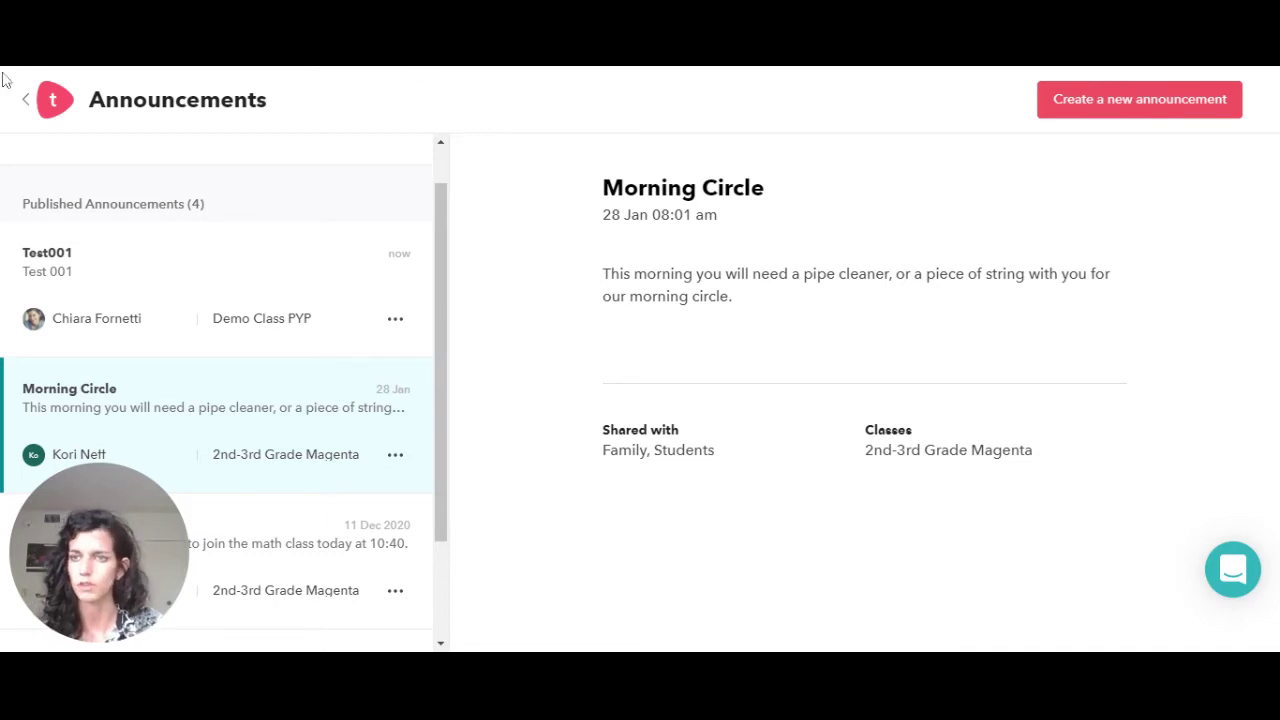
{"action": "left_click", "coordinate": [28, 107]}
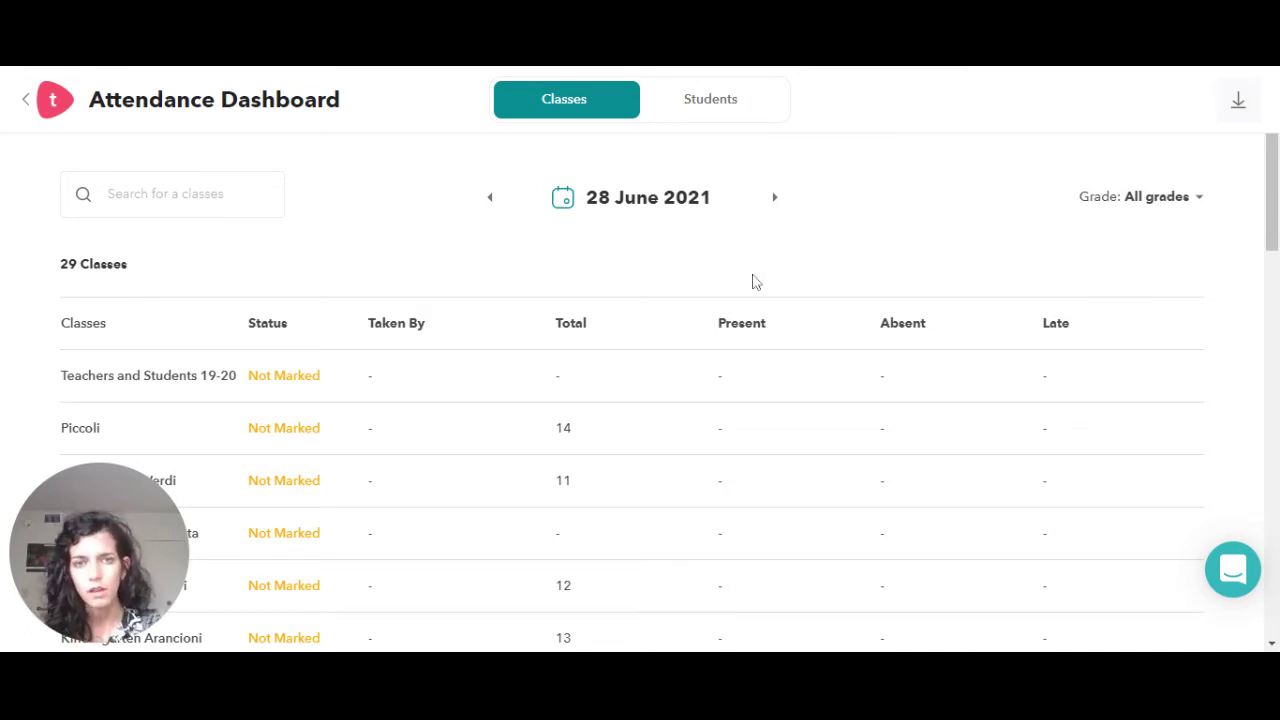
Check the Students view of the Attendance Dashboard, and look through the attendance list in the Classes view
{"action": "left_click", "coordinate": [708, 102]}
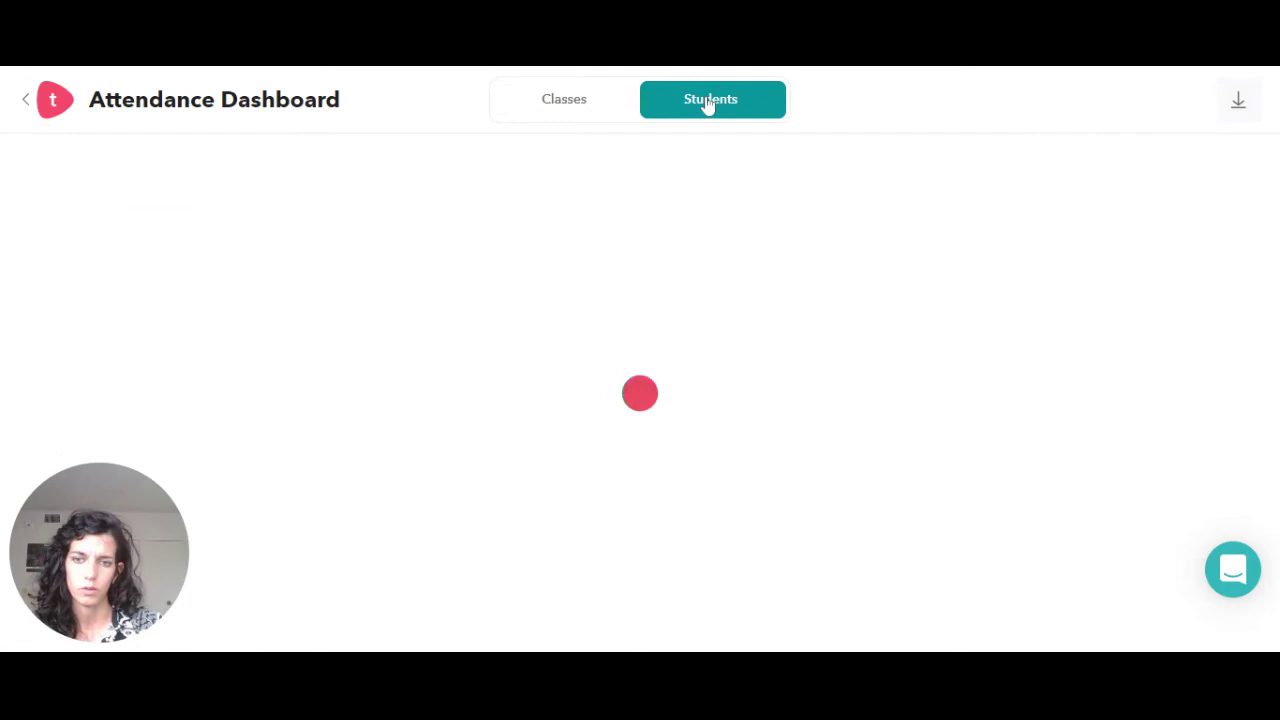
{"action": "left_click", "coordinate": [581, 106]}
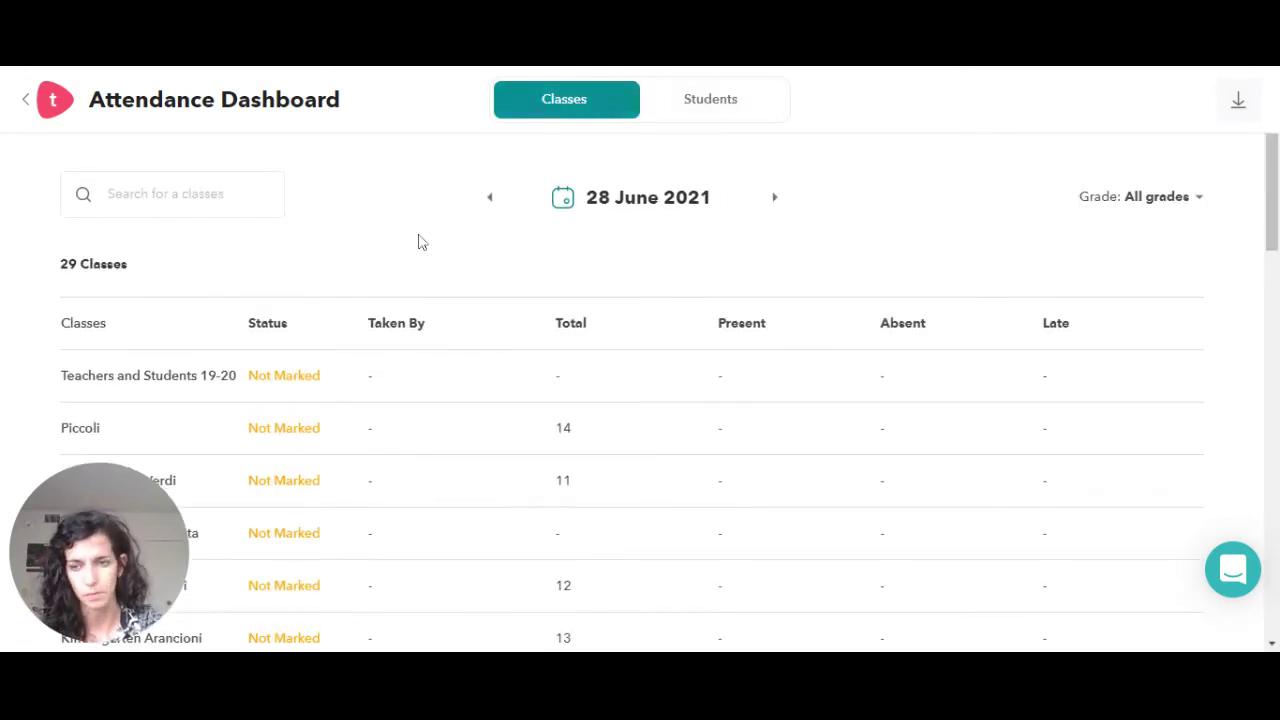
{"action": "scroll", "coordinate": [417, 240], "scroll_direction": "down", "scroll_amount": 2}
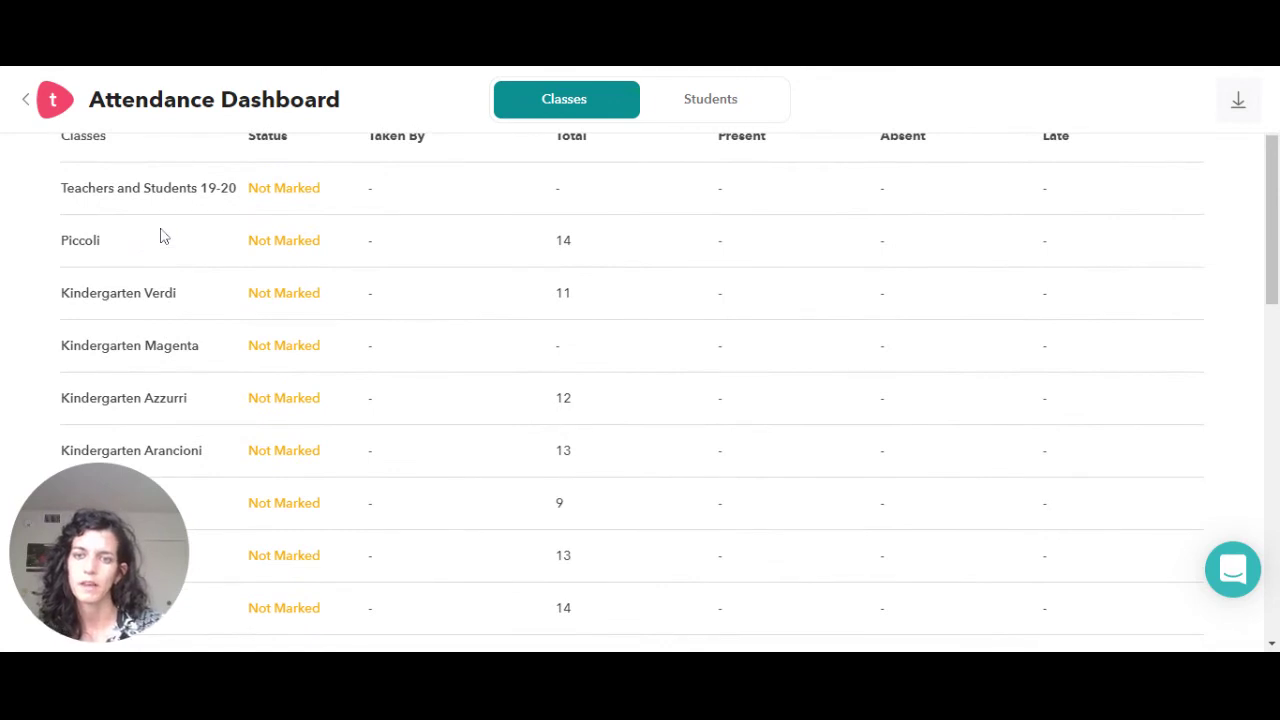
{"action": "scroll", "coordinate": [189, 232], "scroll_direction": "down", "scroll_amount": 1}
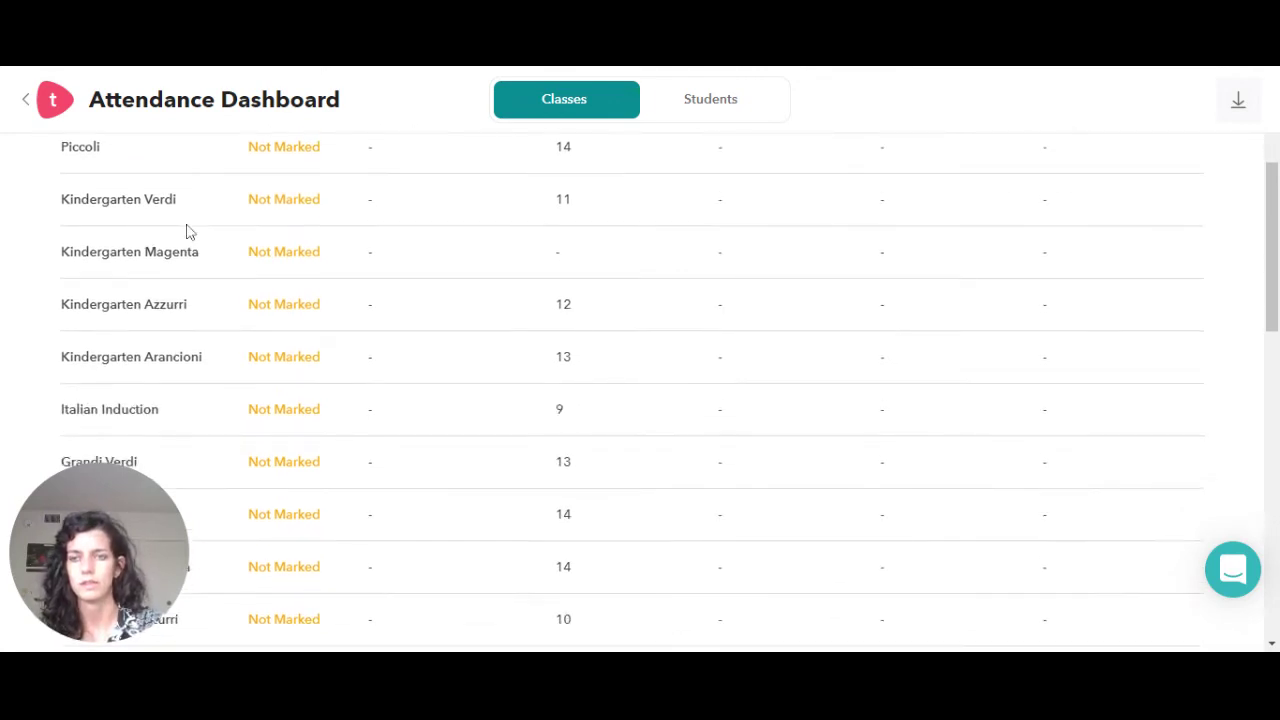
{"action": "left_click_drag", "start_coordinate": [107, 580], "coordinate": [1192, 259]}
{"action": "scroll", "coordinate": [575, 364], "scroll_direction": "up", "scroll_amount": 3}
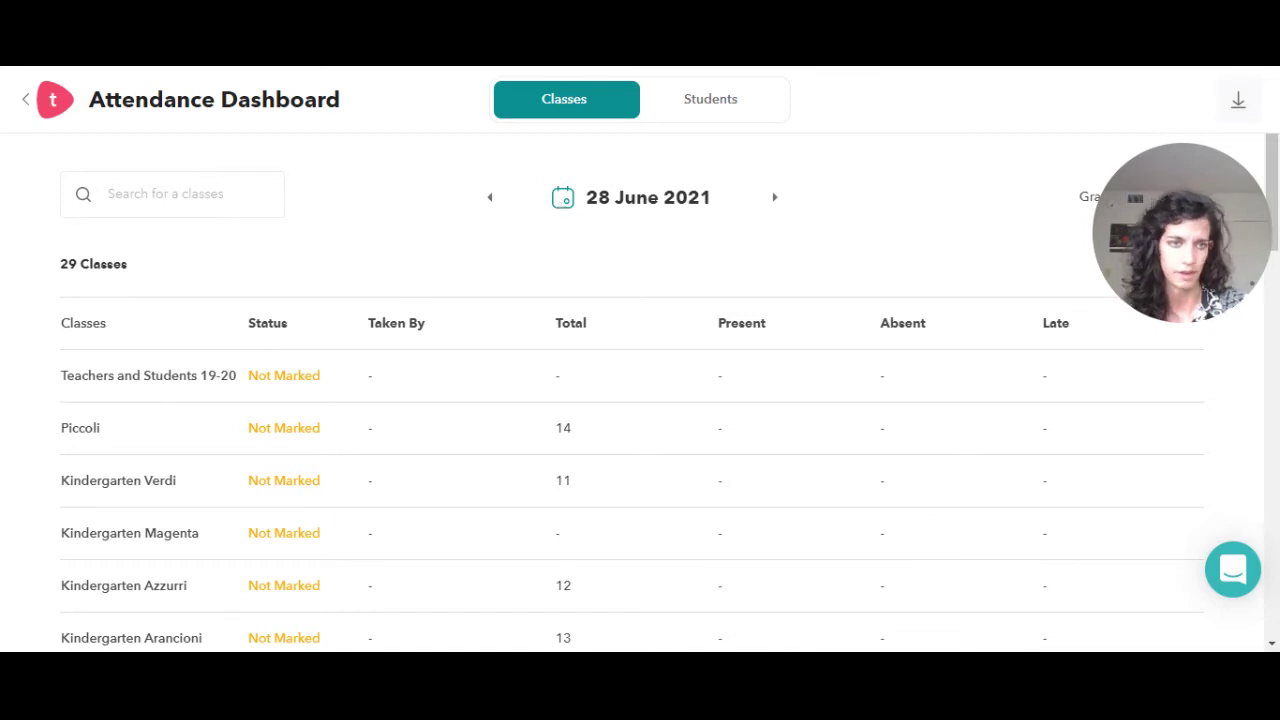
Show the class attendance for 17 May 2021
{"action": "left_click", "coordinate": [563, 198]}
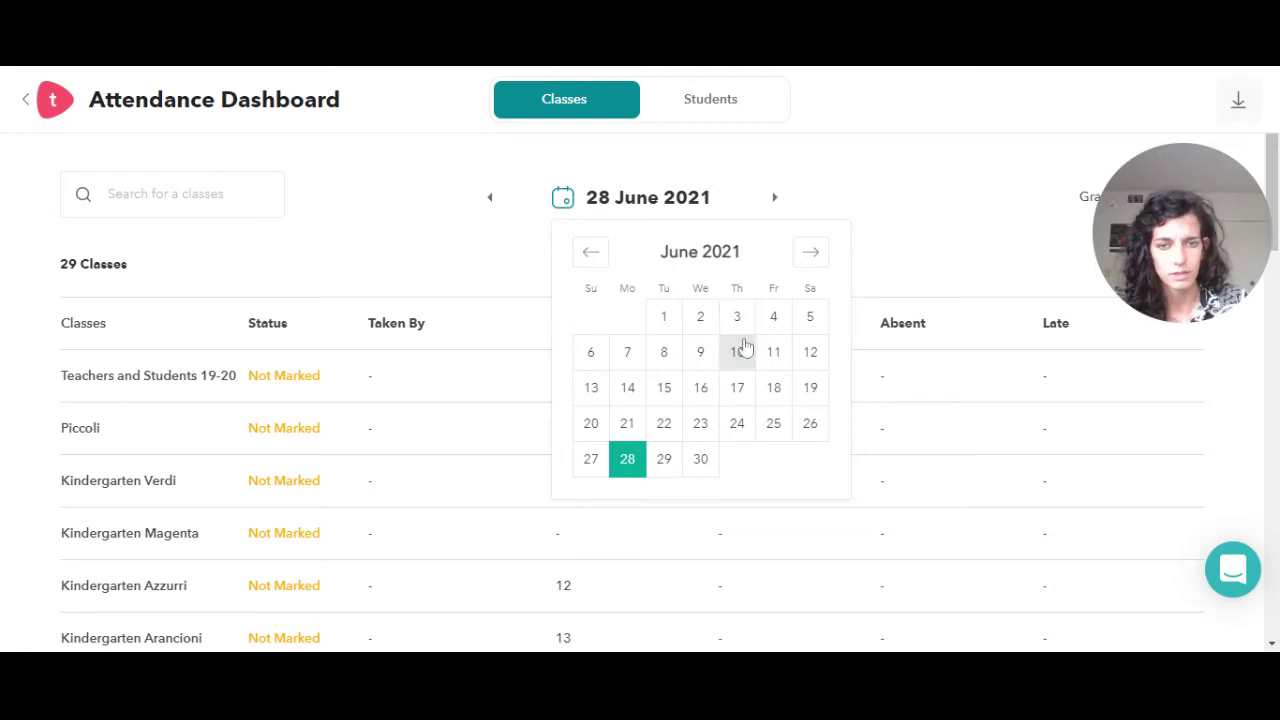
{"action": "left_click", "coordinate": [591, 253]}
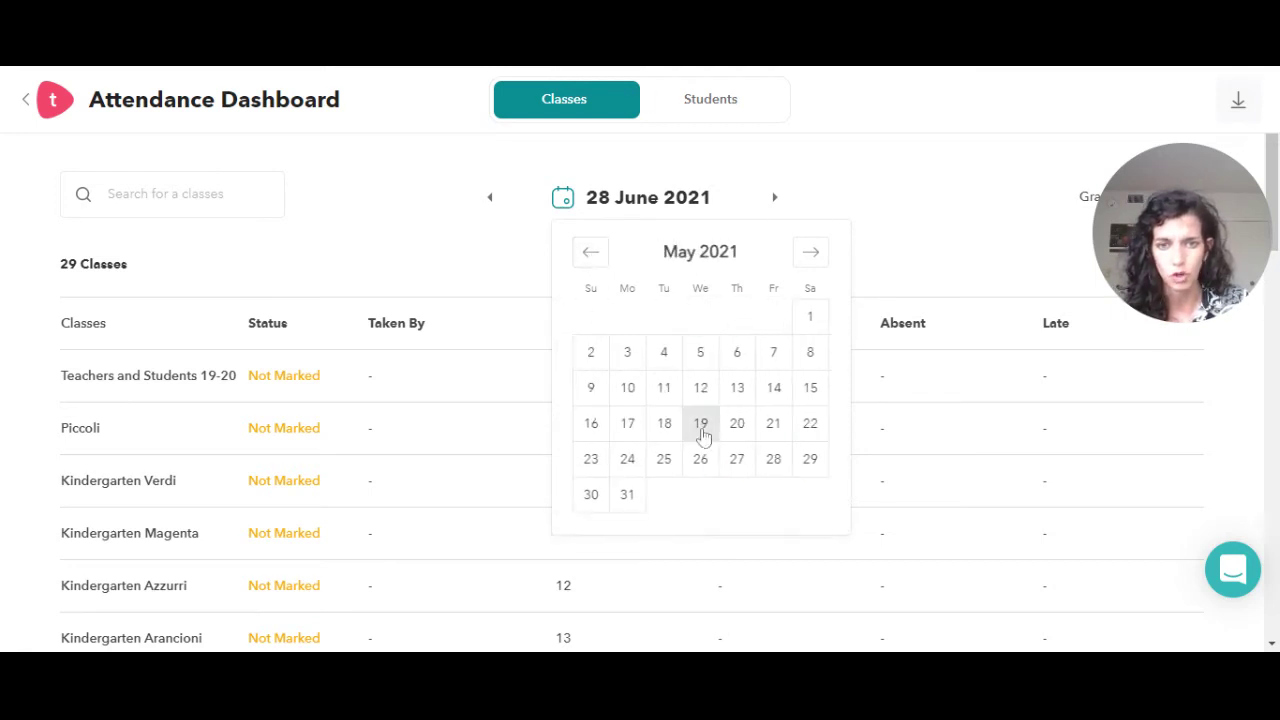
{"action": "left_click", "coordinate": [628, 430]}
{"action": "scroll", "coordinate": [727, 318], "scroll_direction": "down", "scroll_amount": 2}
{"action": "scroll", "coordinate": [674, 229], "scroll_direction": "down", "scroll_amount": 1}
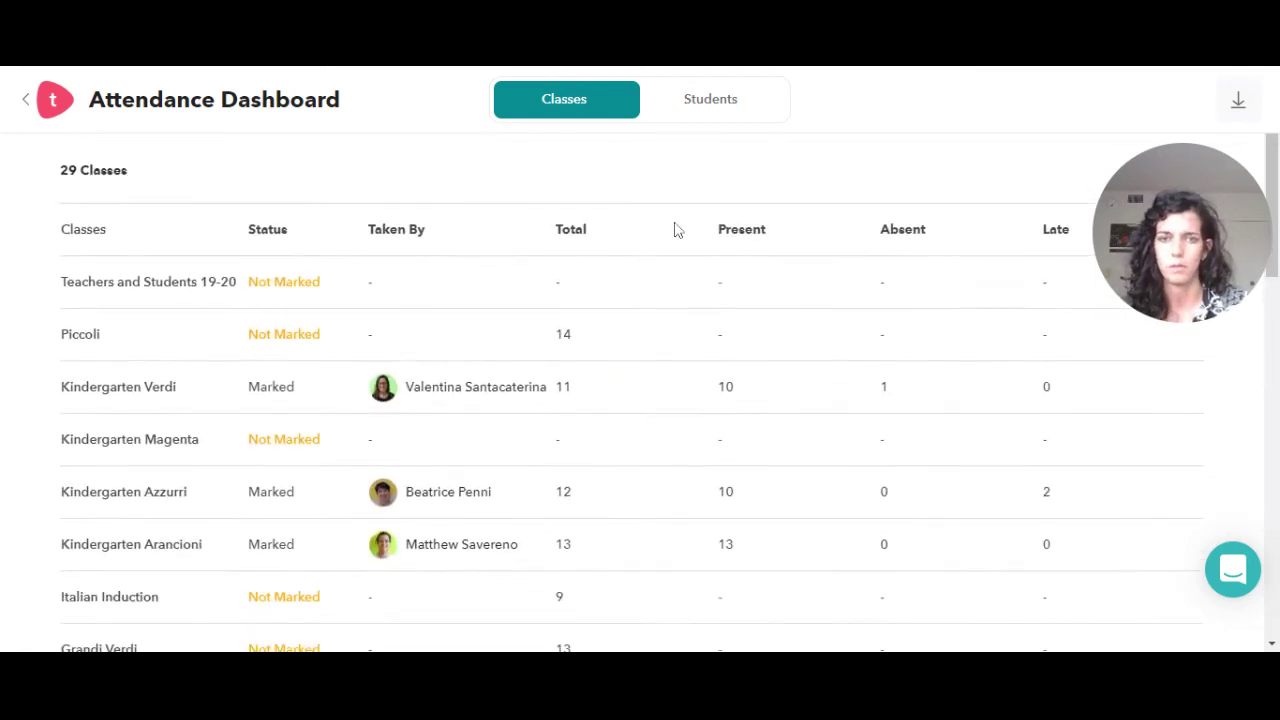
Examine each class's attendance status, teacher, and present, absent and late figures for the chosen date, and return to the home page
{"action": "scroll", "coordinate": [671, 271], "scroll_direction": "up", "scroll_amount": 2}
{"action": "scroll", "coordinate": [548, 358], "scroll_direction": "down", "scroll_amount": 1}
{"action": "scroll", "coordinate": [548, 358], "scroll_direction": "down", "scroll_amount": 1}
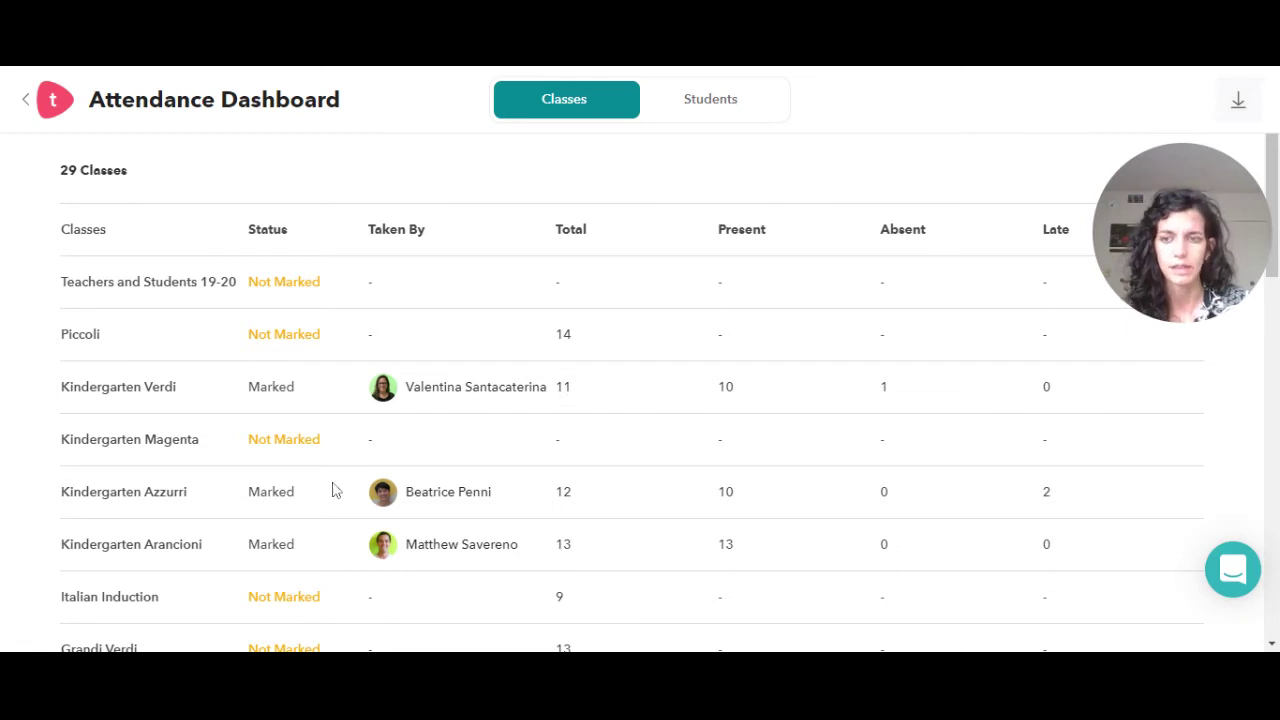
{"action": "scroll", "coordinate": [420, 478], "scroll_direction": "down", "scroll_amount": 2}
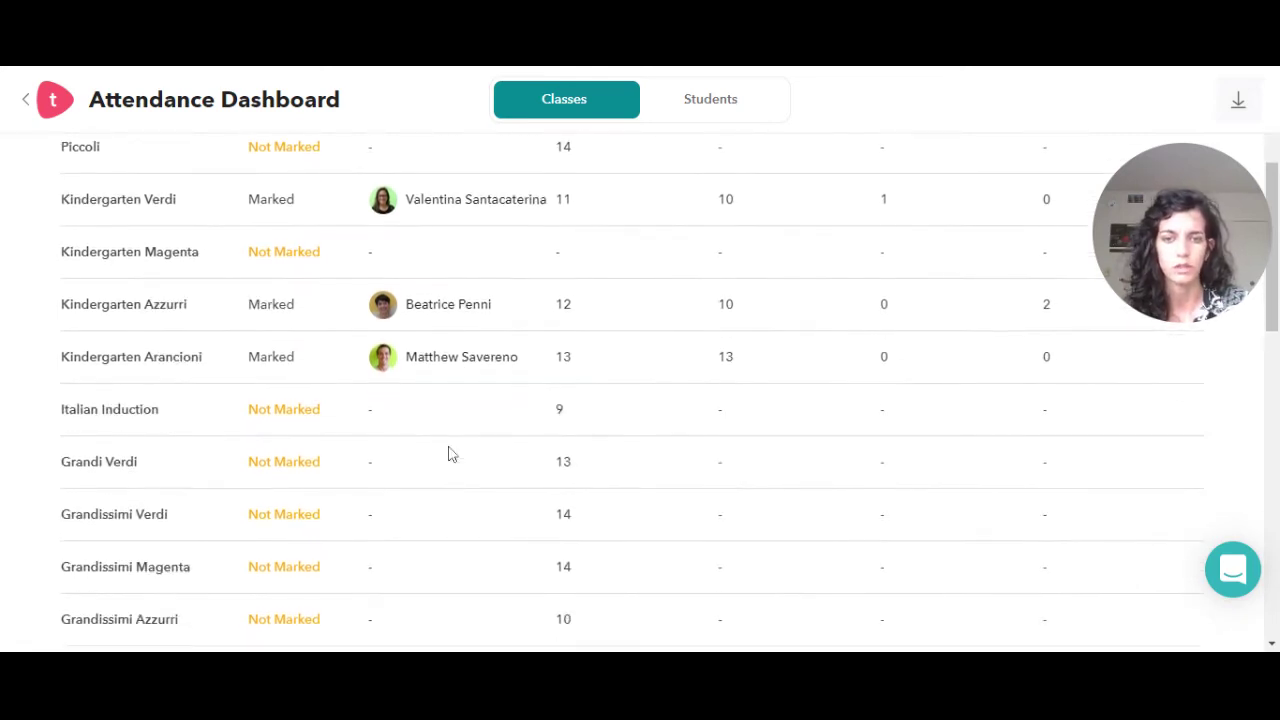
{"action": "scroll", "coordinate": [530, 385], "scroll_direction": "down", "scroll_amount": 2}
{"action": "scroll", "coordinate": [530, 388], "scroll_direction": "down", "scroll_amount": 2}
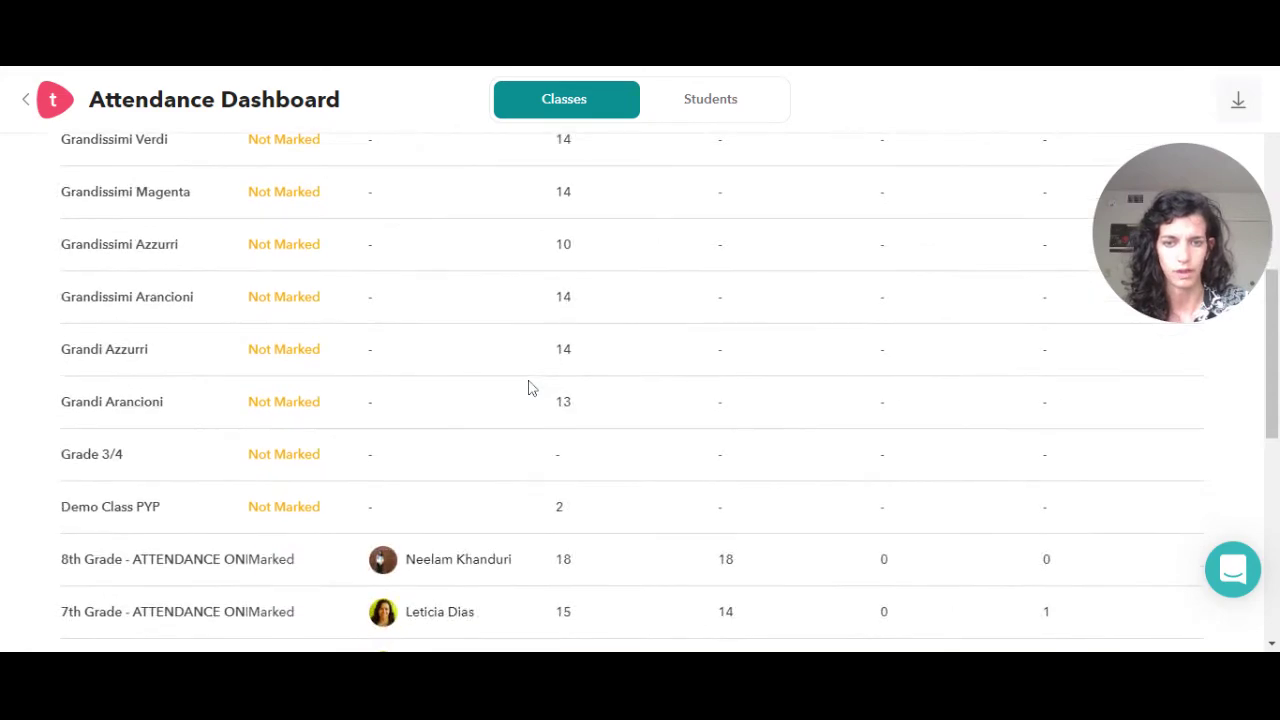
{"action": "scroll", "coordinate": [530, 388], "scroll_direction": "down", "scroll_amount": 2}
{"action": "scroll", "coordinate": [490, 422], "scroll_direction": "down", "scroll_amount": 2}
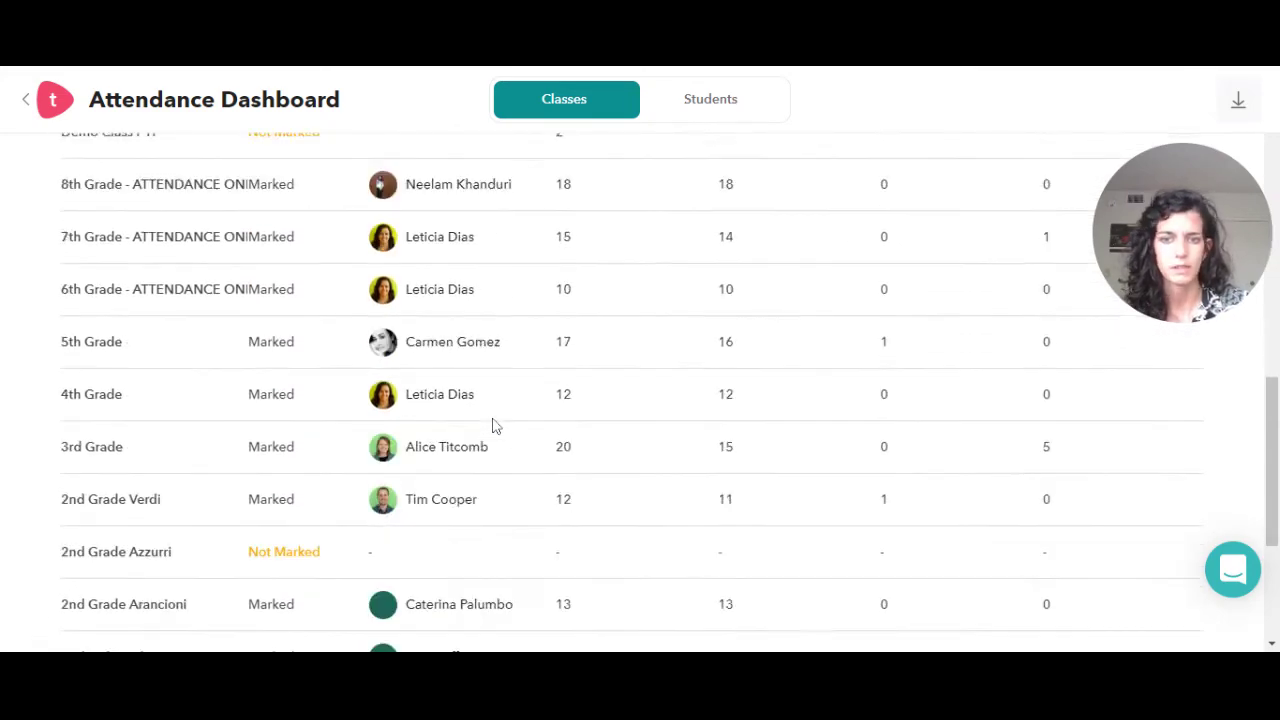
{"action": "scroll", "coordinate": [492, 428], "scroll_direction": "down", "scroll_amount": 3}
{"action": "scroll", "coordinate": [492, 430], "scroll_direction": "up", "scroll_amount": 10}
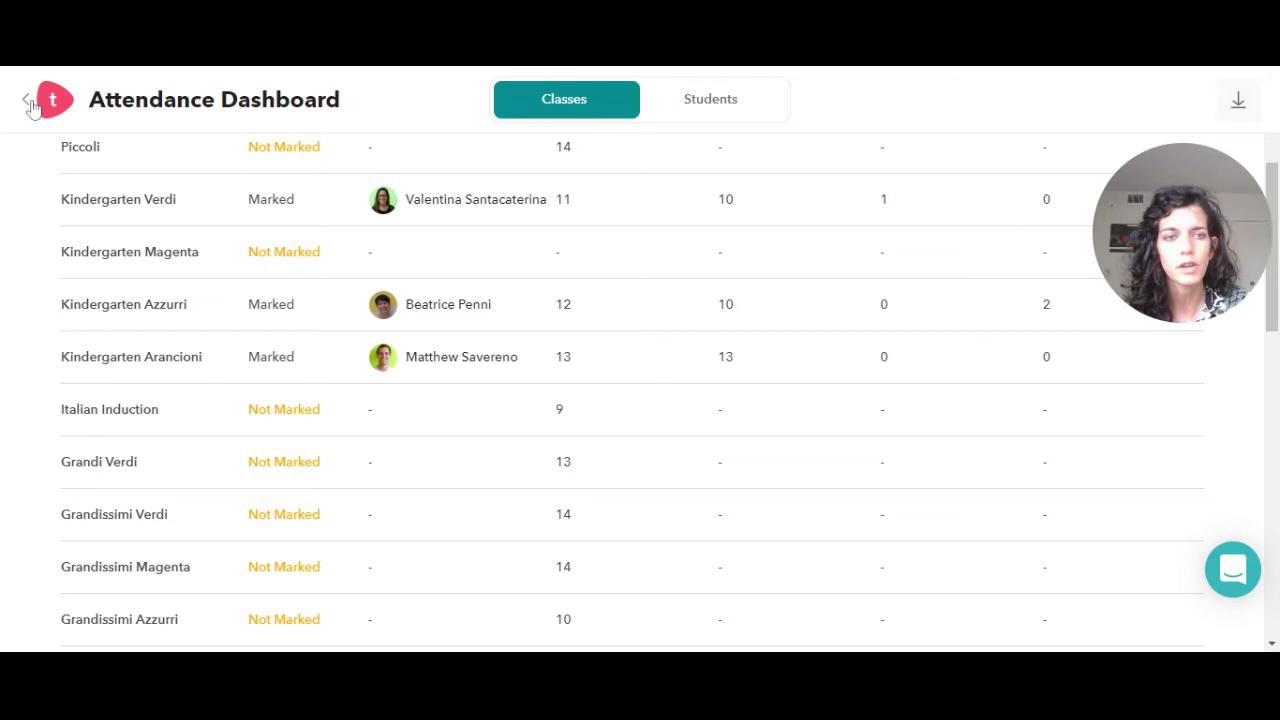
{"action": "left_click", "coordinate": [30, 104]}
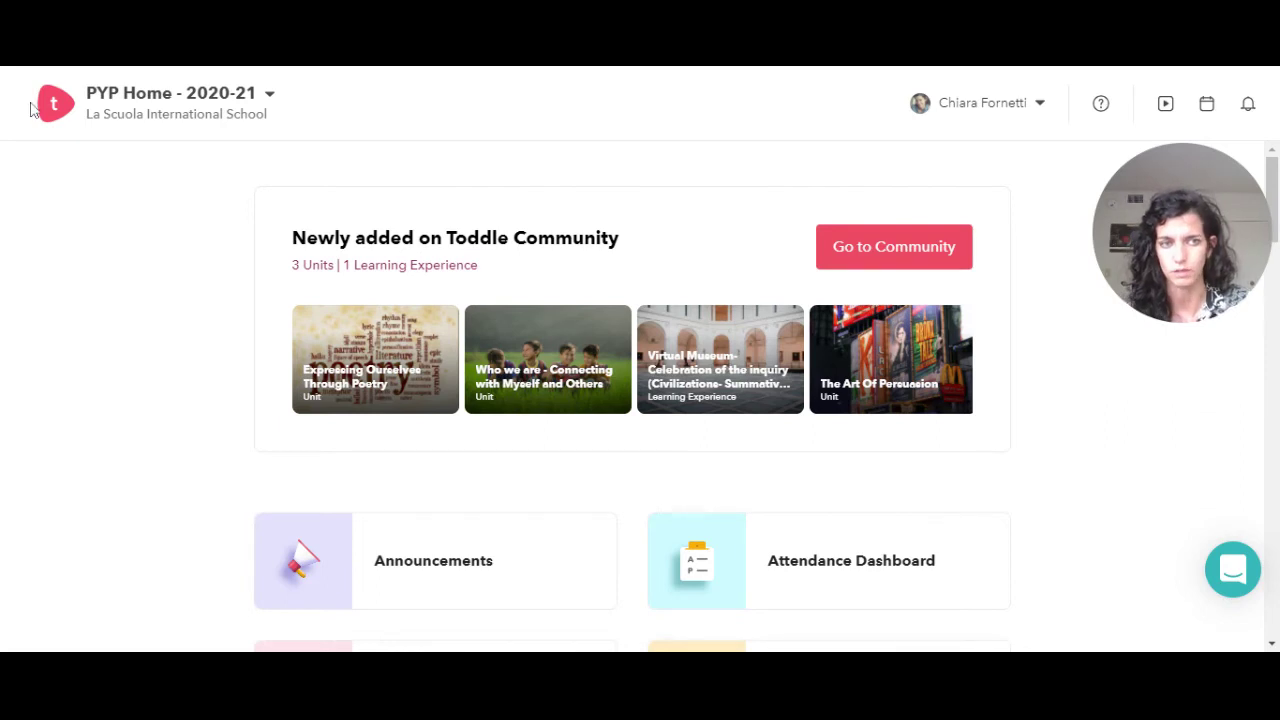
Open Classroom Review and filter the items to review to those due this week
{"action": "scroll", "coordinate": [236, 358], "scroll_direction": "down", "scroll_amount": 1}
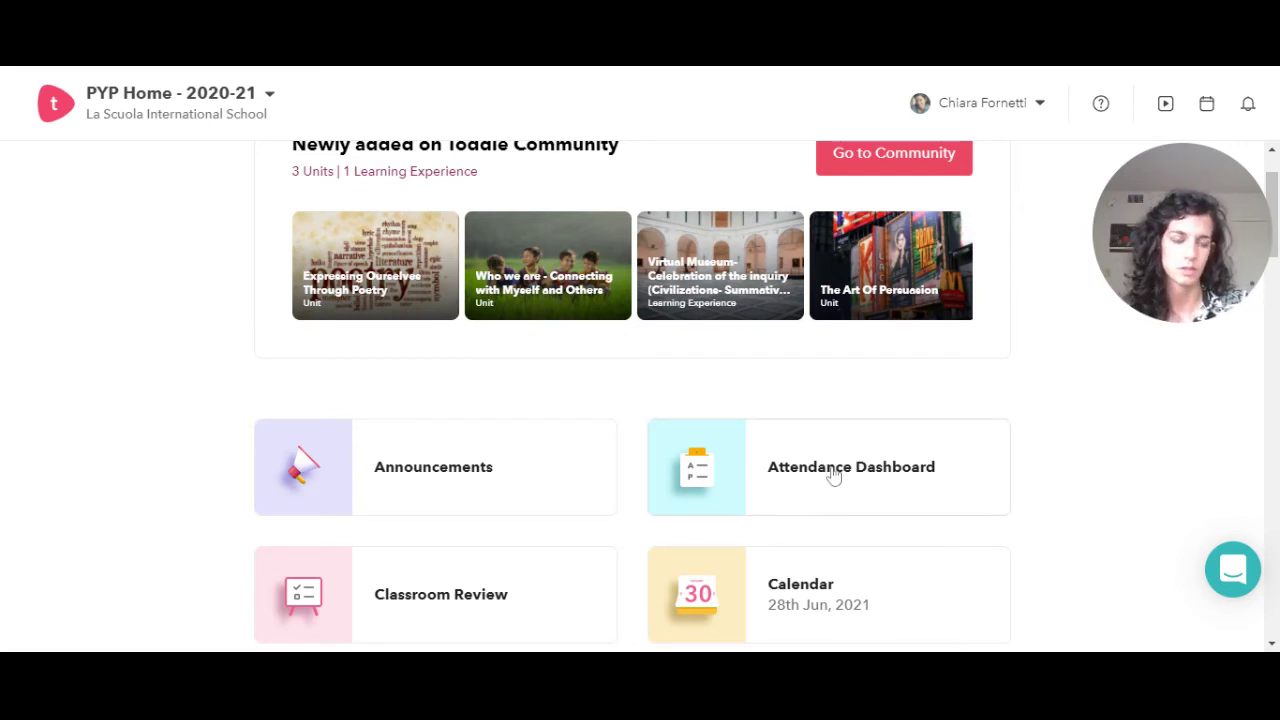
{"action": "scroll", "coordinate": [830, 477], "scroll_direction": "down", "scroll_amount": 1}
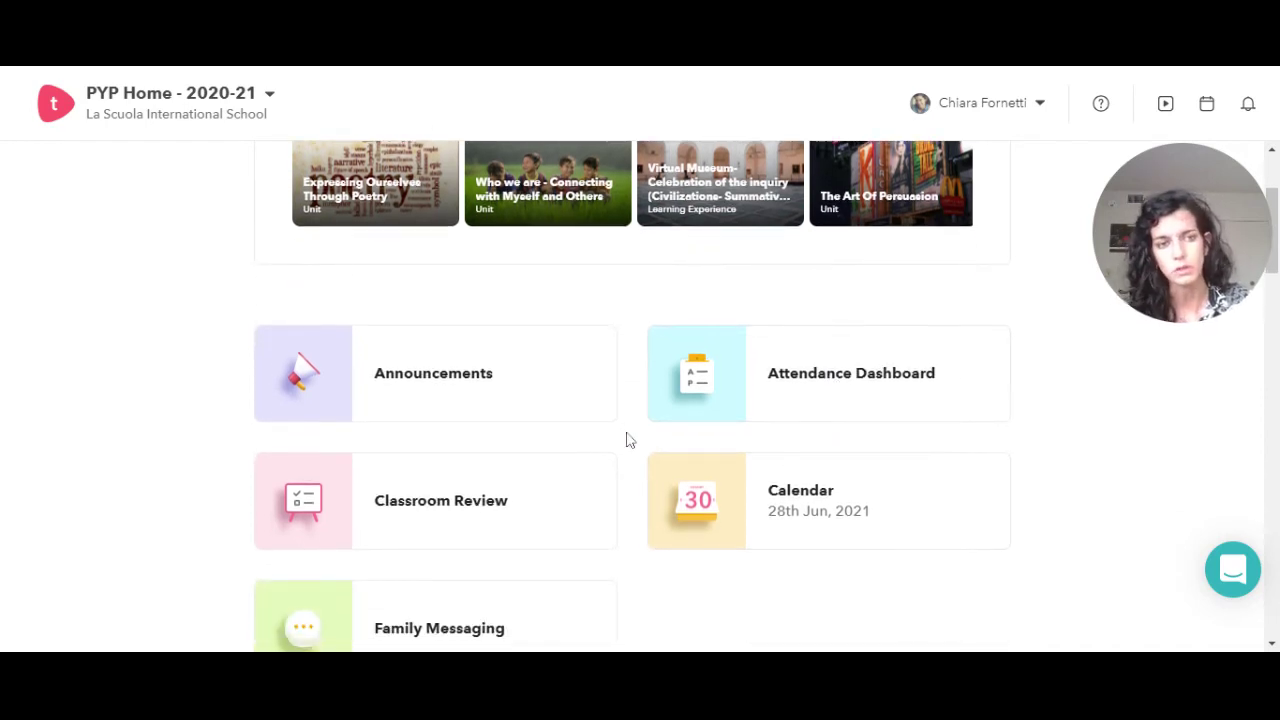
{"action": "scroll", "coordinate": [630, 440], "scroll_direction": "down", "scroll_amount": 1}
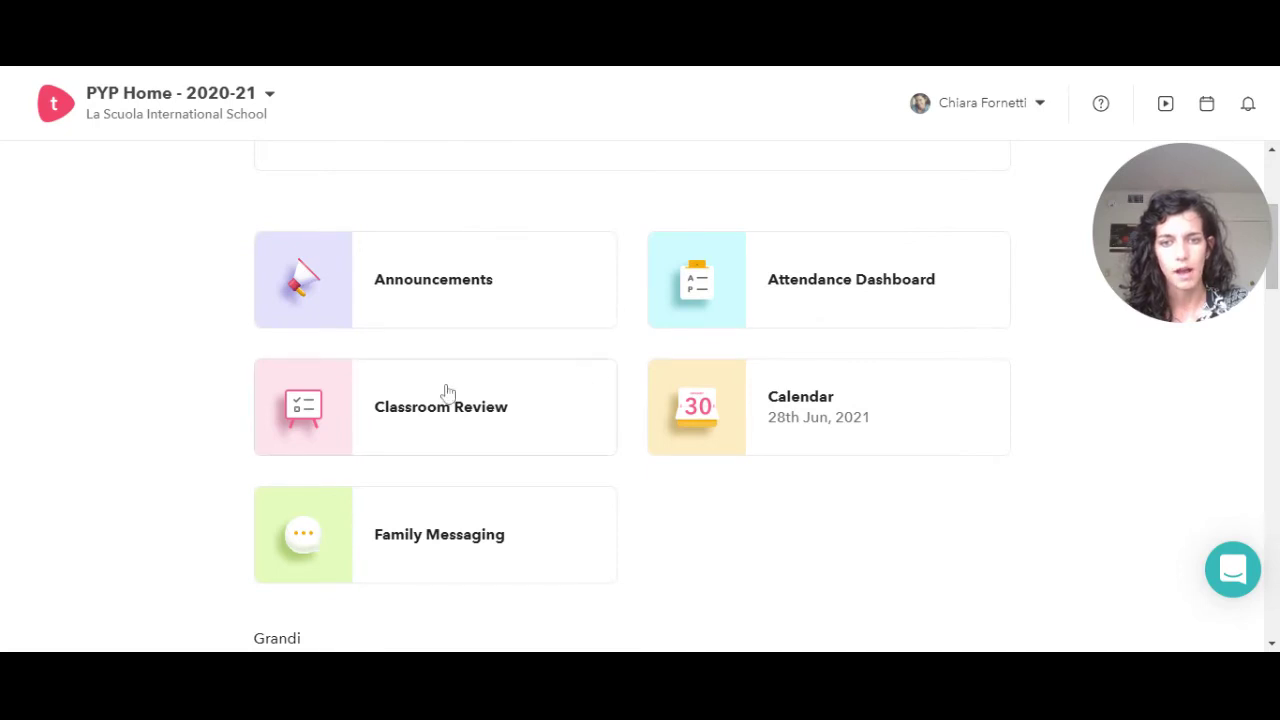
{"action": "left_click", "coordinate": [459, 414]}
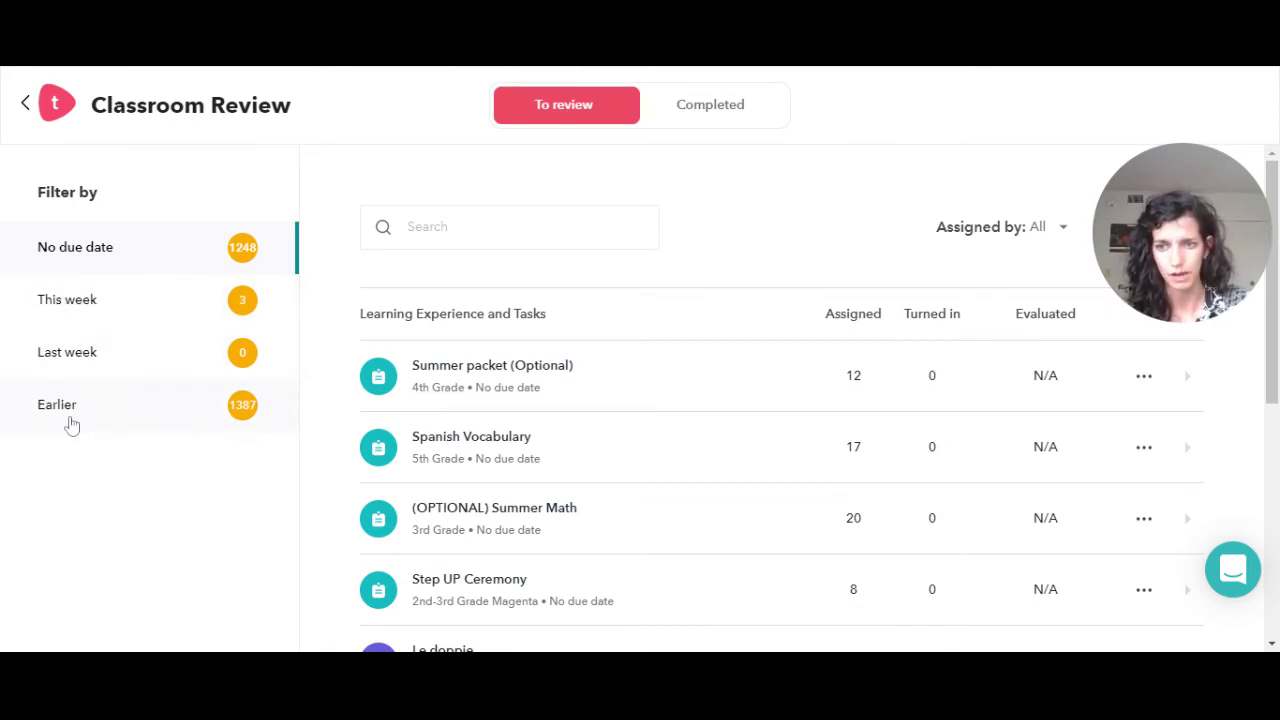
{"action": "left_click", "coordinate": [82, 310]}
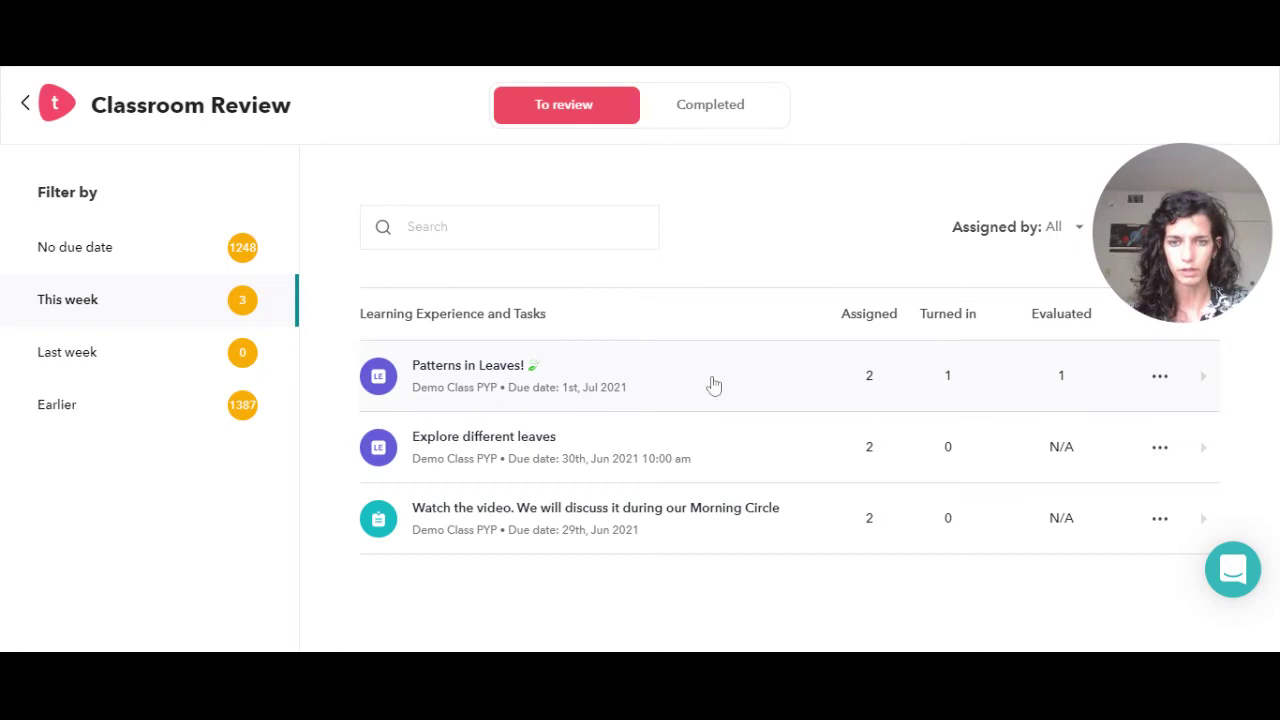
{"action": "mouse_move", "coordinate": [1214, 238]}
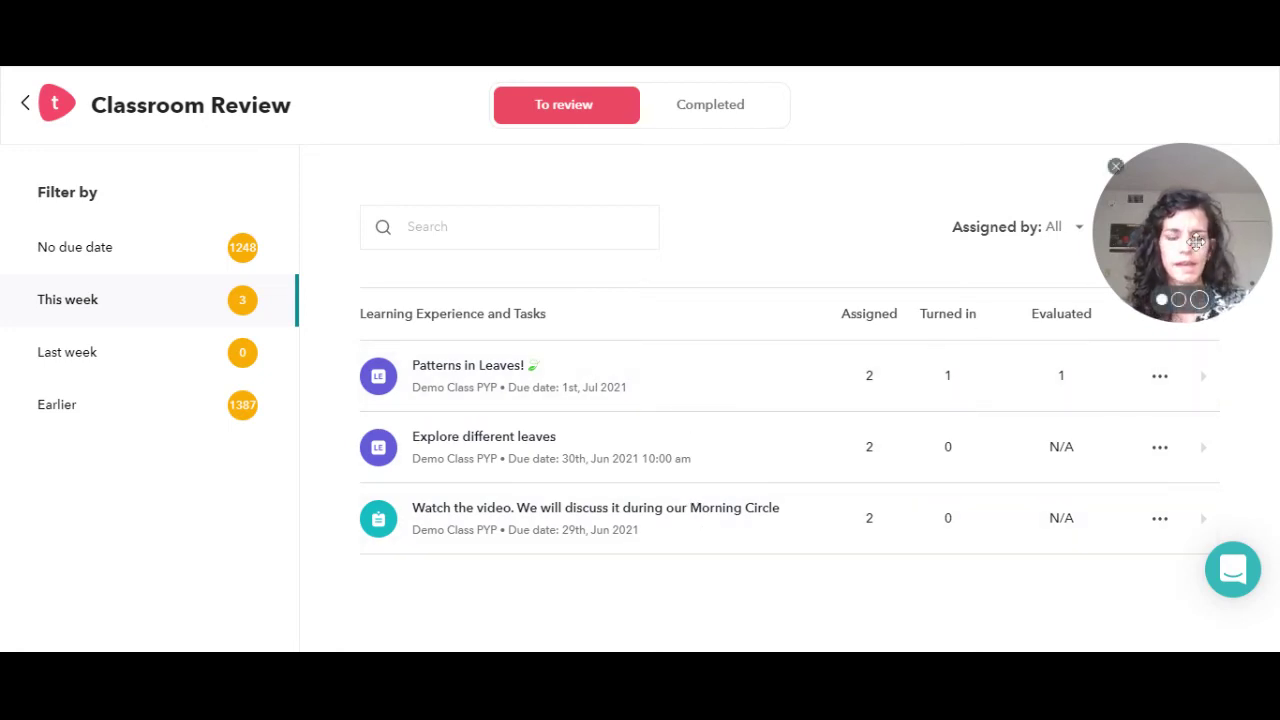
{"action": "left_click_drag", "start_coordinate": [1196, 240], "coordinate": [113, 517]}
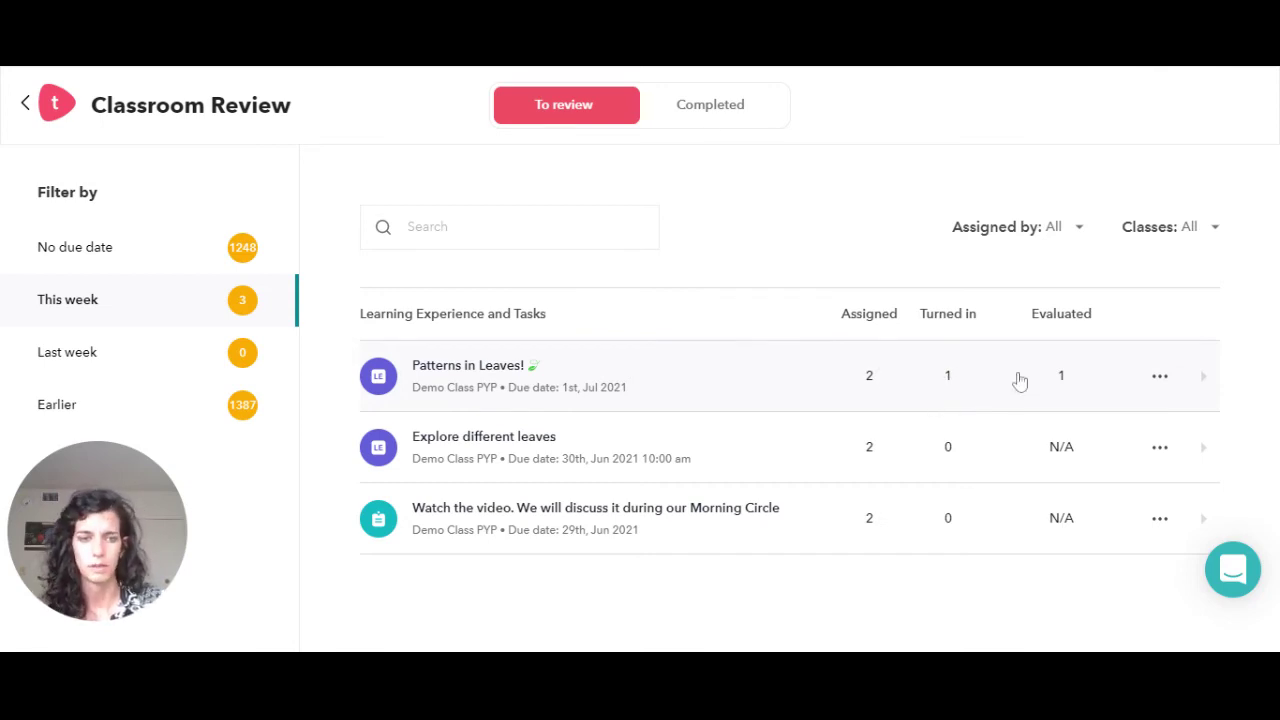
Display the completed learning experiences and tasks, checking last week's and the earlier ones
{"action": "left_click", "coordinate": [741, 106]}
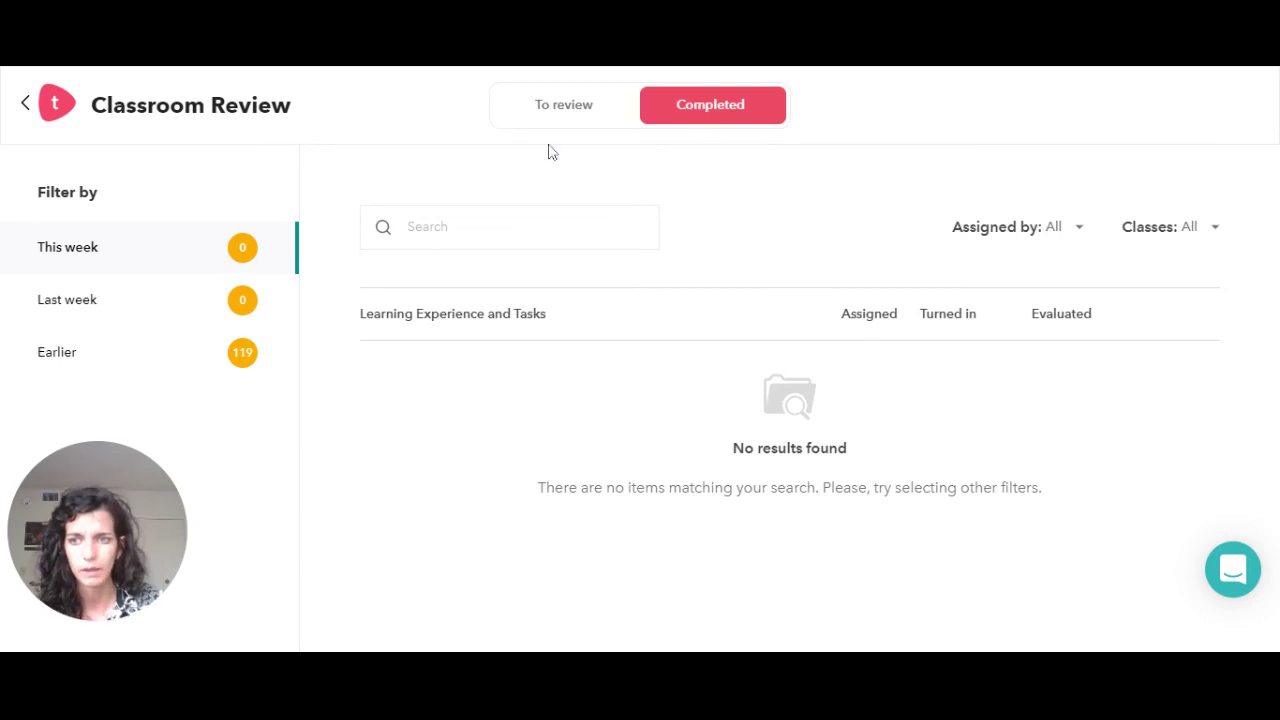
{"action": "left_click", "coordinate": [92, 302]}
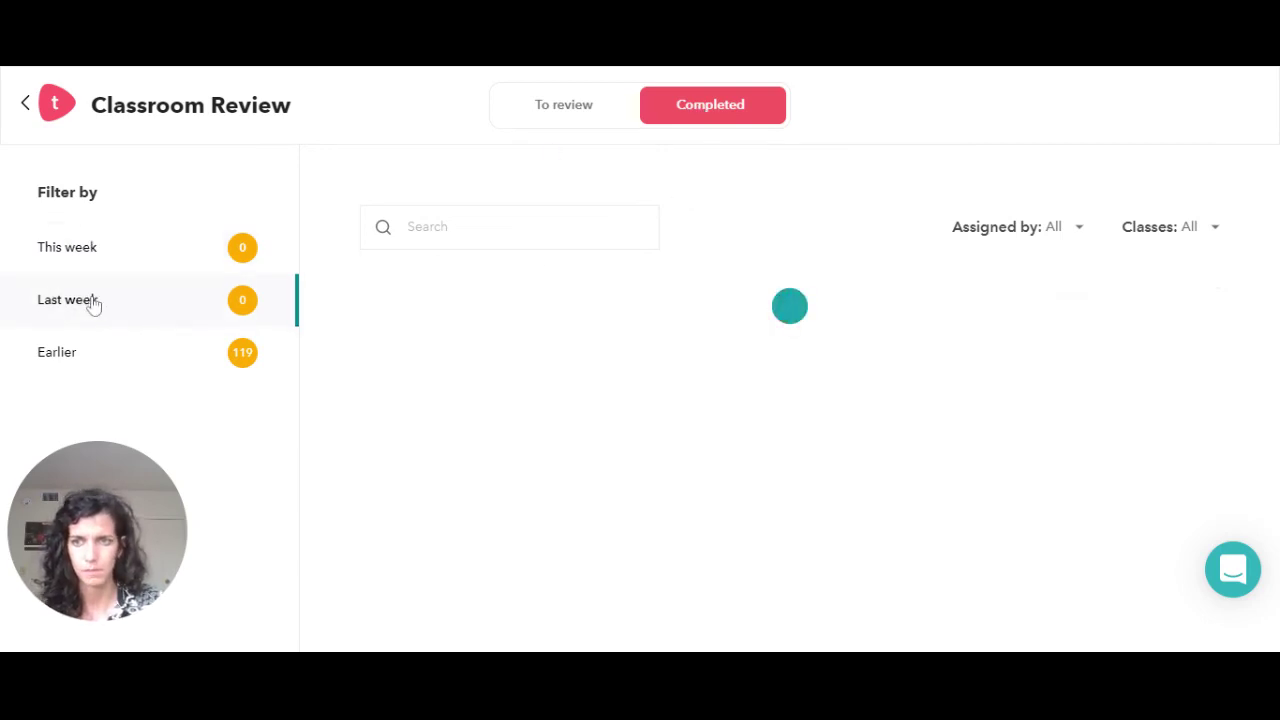
{"action": "left_click", "coordinate": [112, 360]}
{"action": "scroll", "coordinate": [671, 377], "scroll_direction": "down", "scroll_amount": 2}
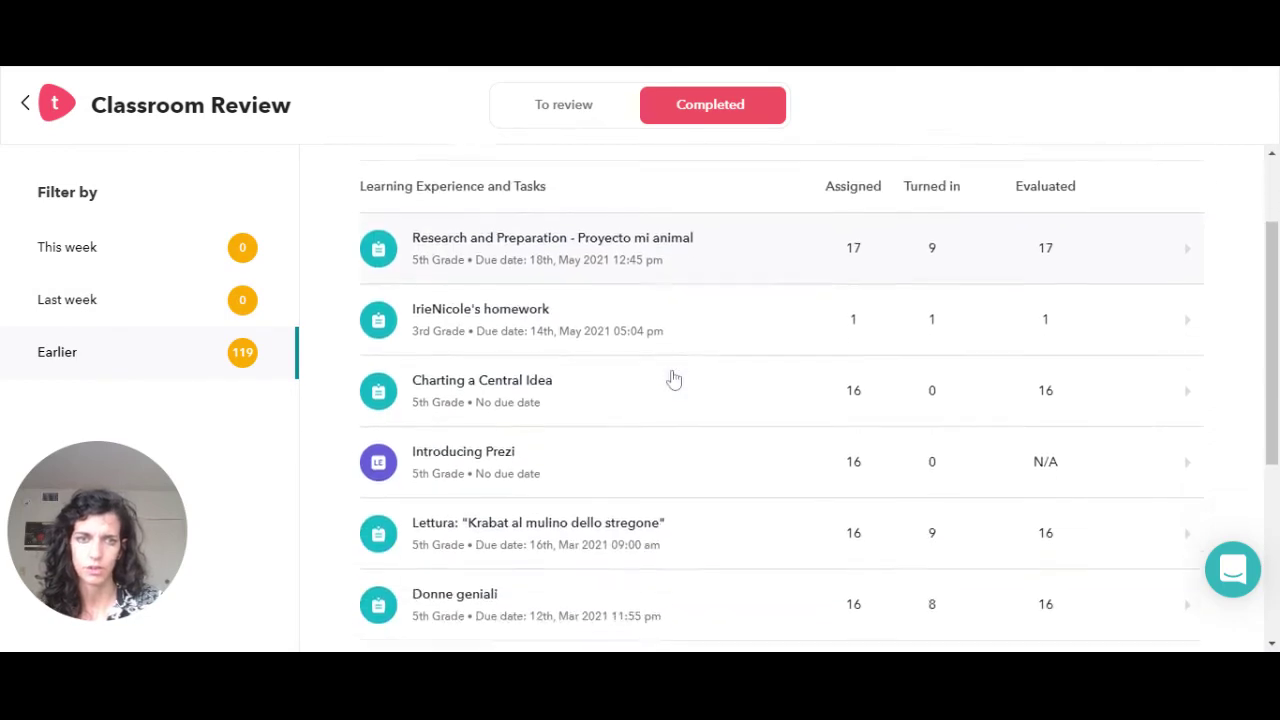
{"action": "scroll", "coordinate": [671, 372], "scroll_direction": "up", "scroll_amount": 1}
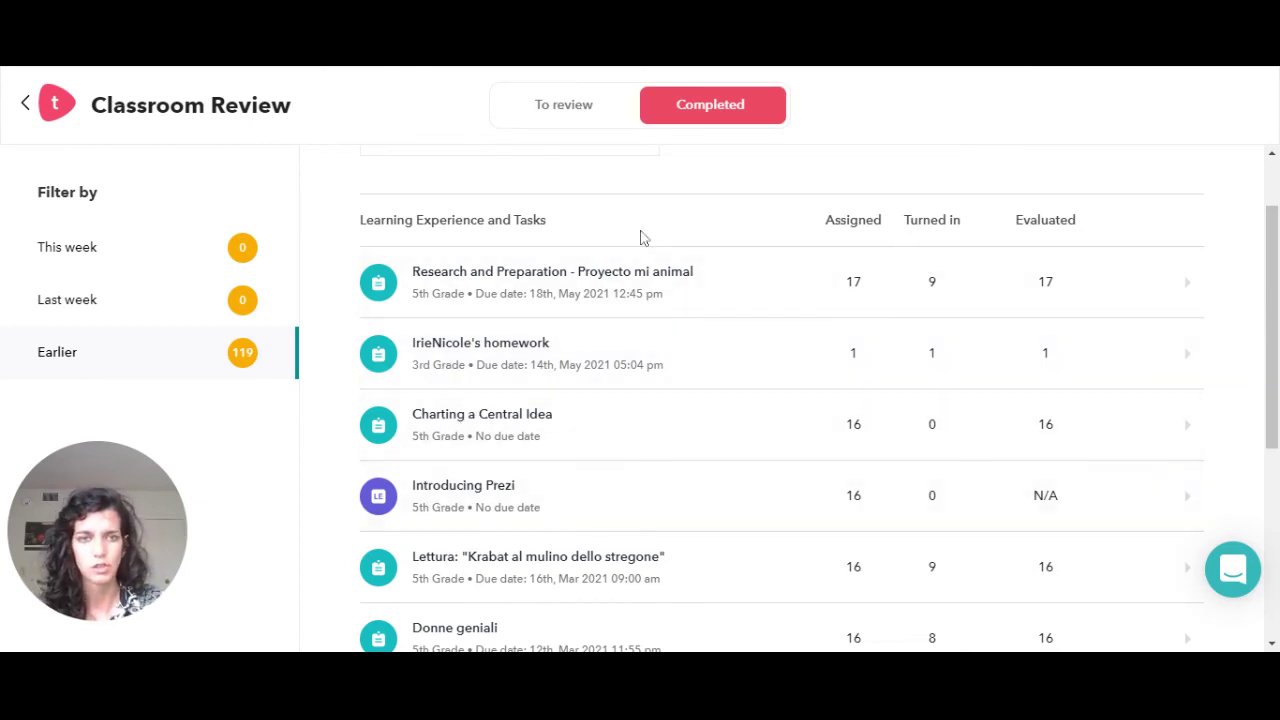
{"action": "scroll", "coordinate": [645, 240], "scroll_direction": "up", "scroll_amount": 1}
Filter the earlier completed items to the 5th Grade class, keeping those assigned by anyone
{"action": "left_click", "coordinate": [1063, 230]}
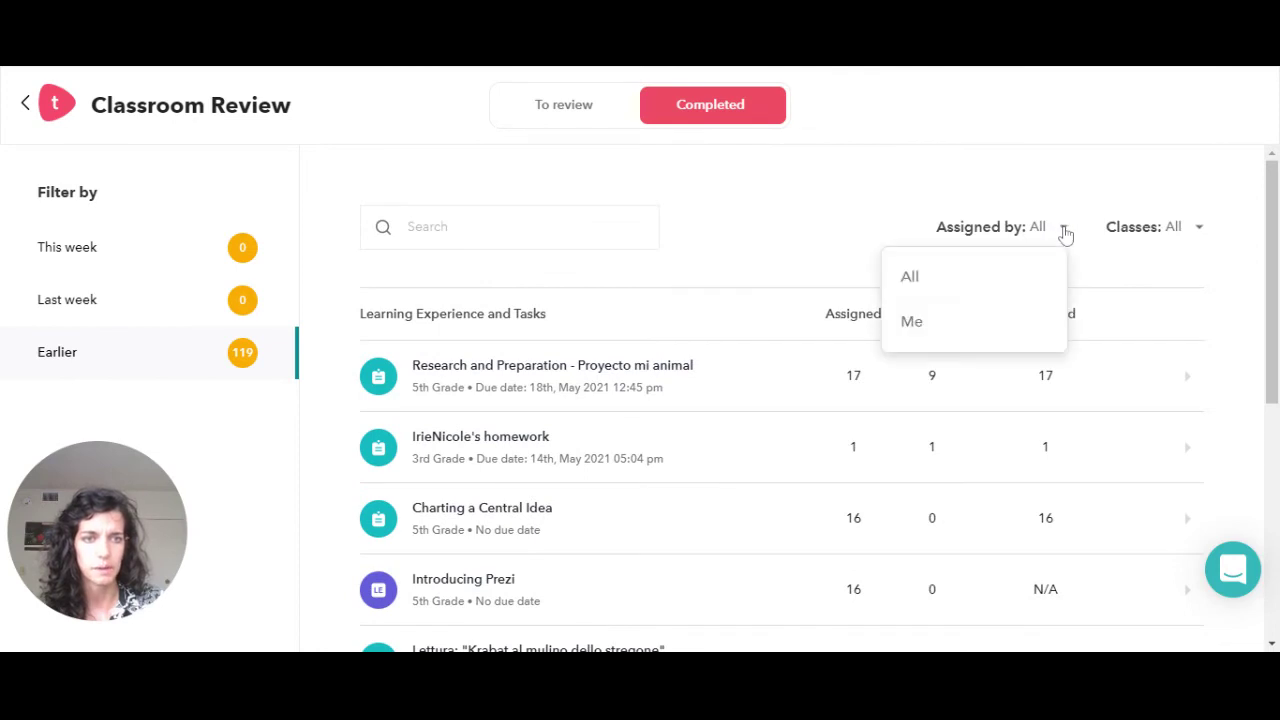
{"action": "left_click", "coordinate": [1199, 228]}
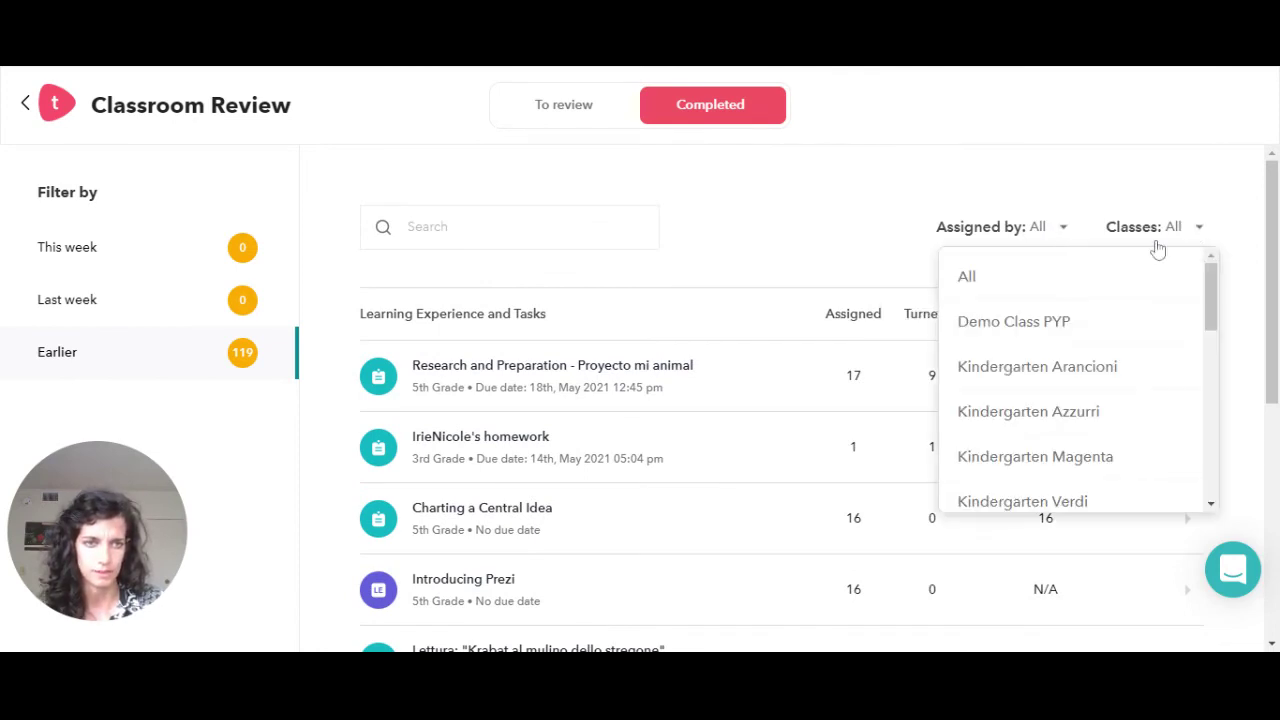
{"action": "scroll", "coordinate": [1036, 440], "scroll_direction": "down", "scroll_amount": 5}
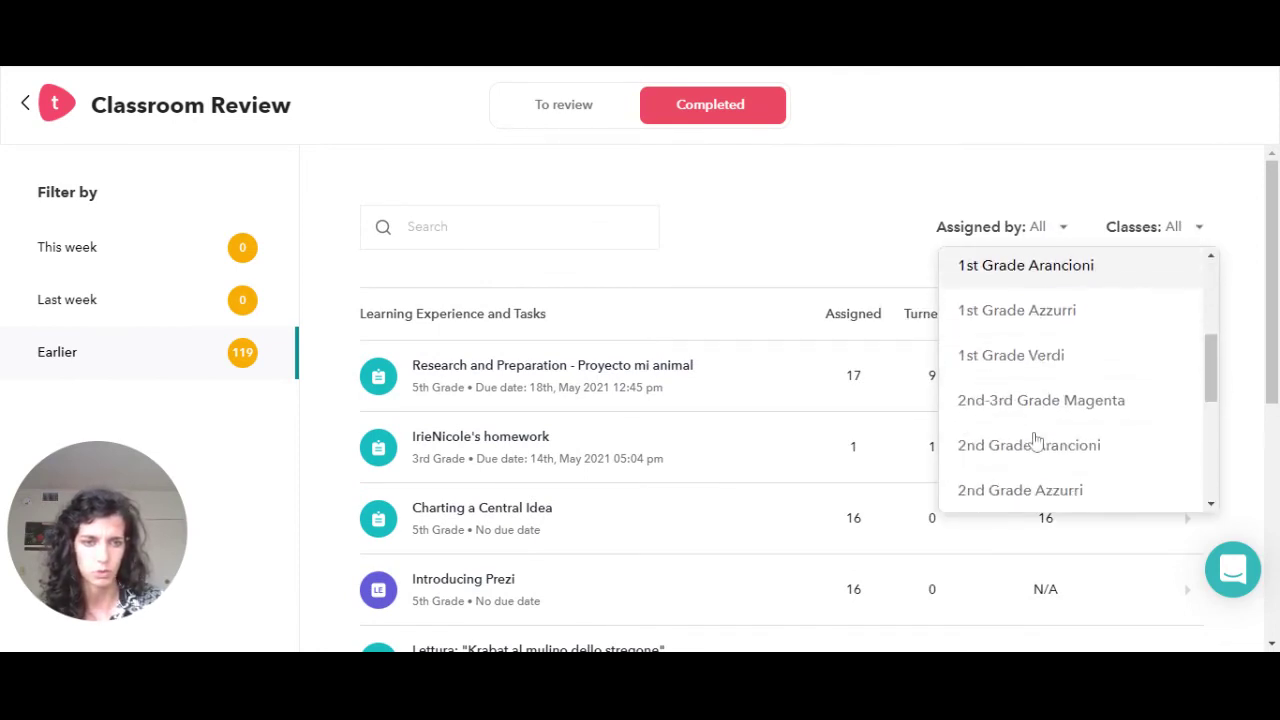
{"action": "scroll", "coordinate": [1036, 440], "scroll_direction": "down", "scroll_amount": 3}
{"action": "left_click", "coordinate": [969, 346]}
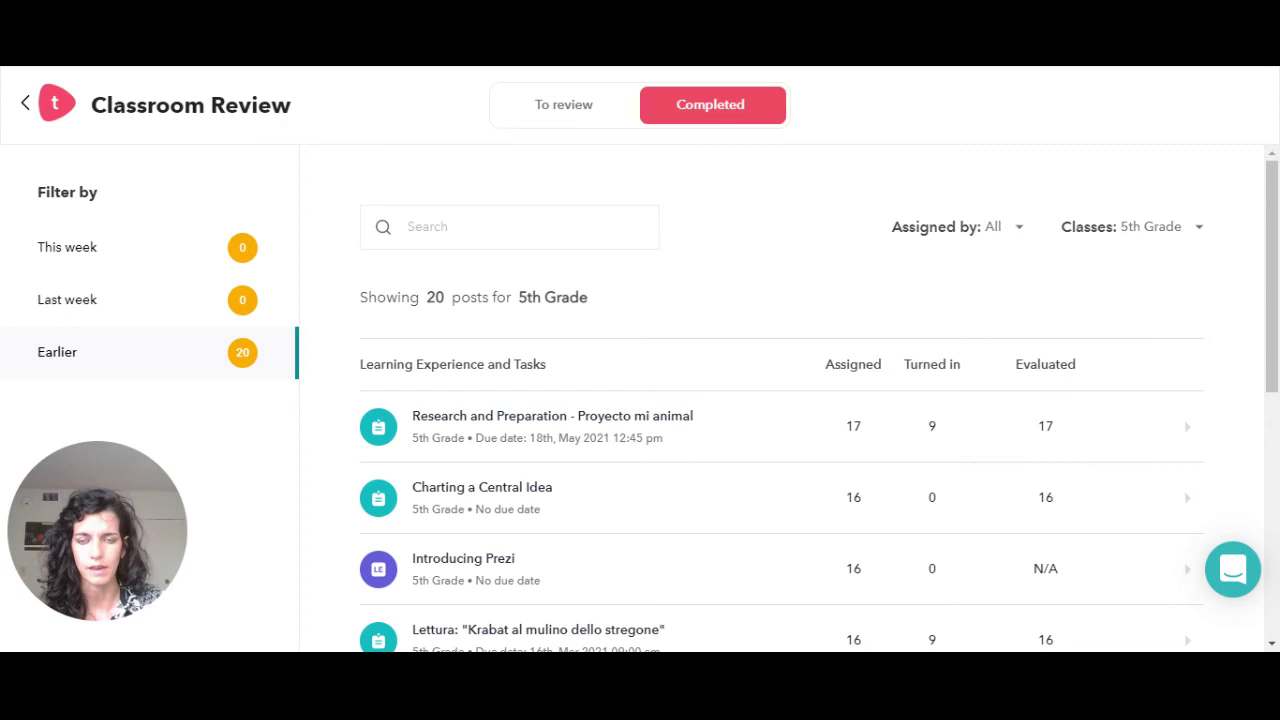
{"action": "scroll", "coordinate": [660, 369], "scroll_direction": "down", "scroll_amount": 1}
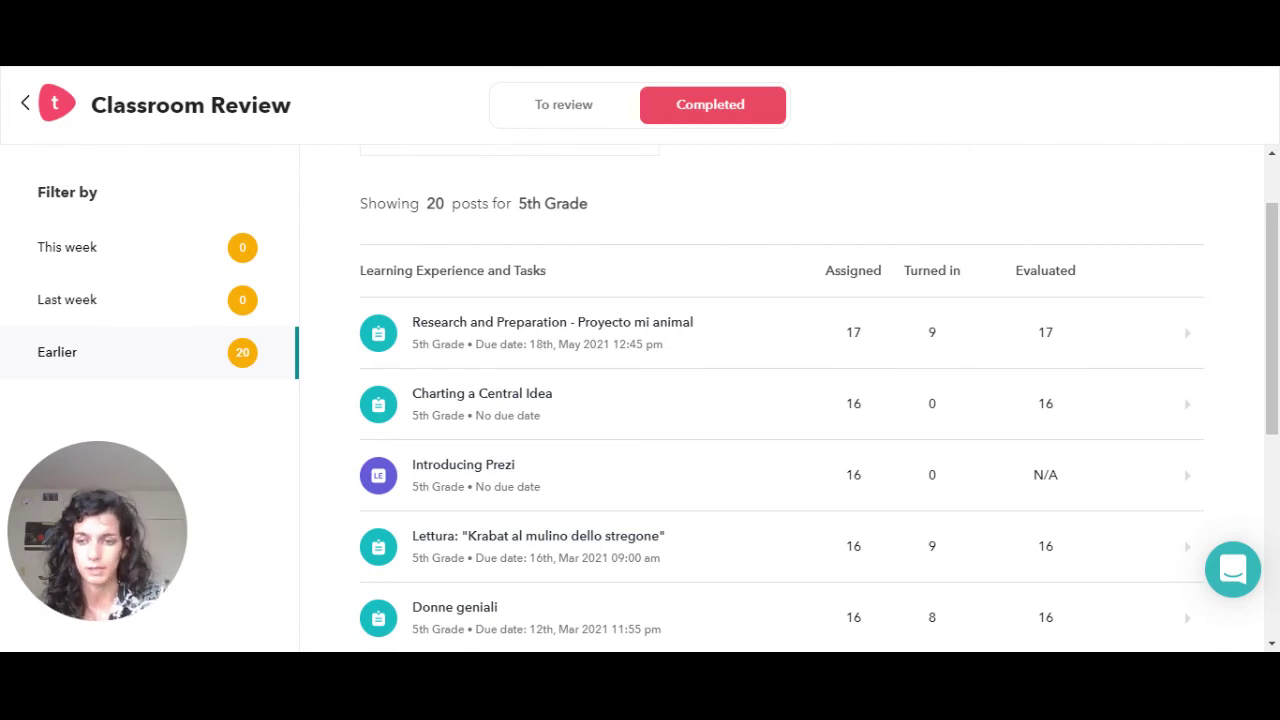
Return to the home page and open the school calendar
{"action": "left_click", "coordinate": [30, 106]}
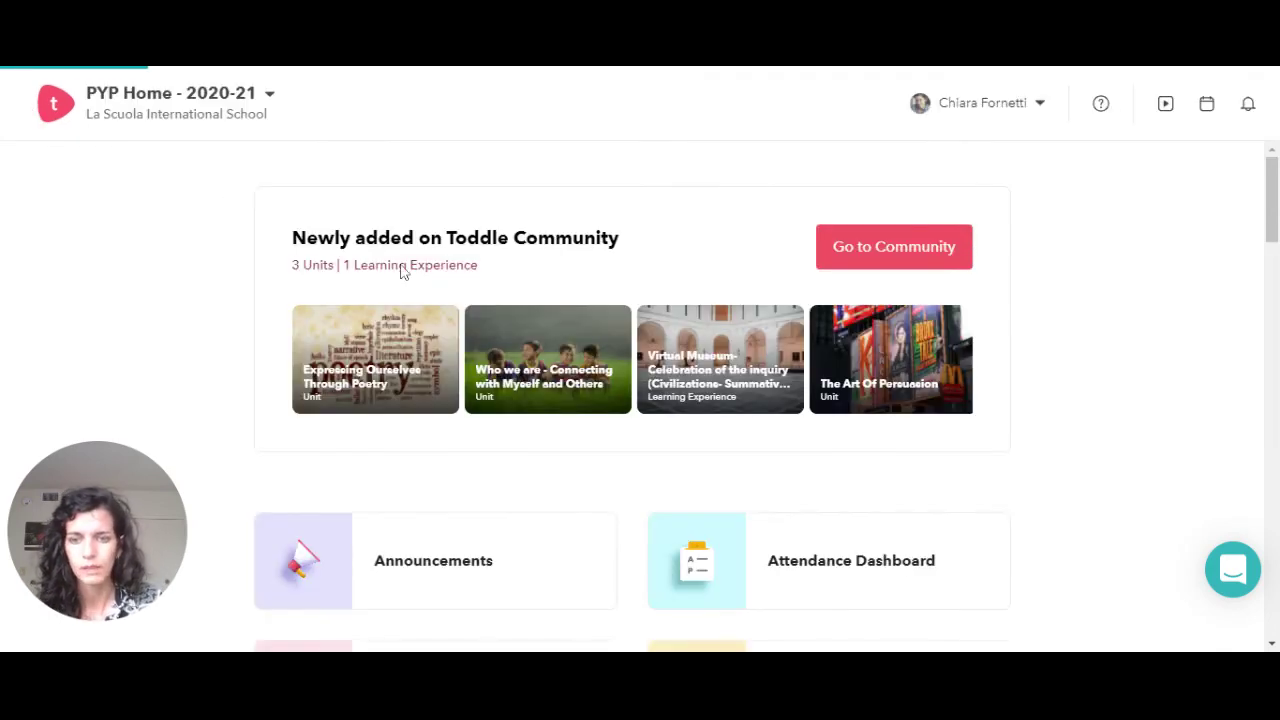
{"action": "scroll", "coordinate": [414, 286], "scroll_direction": "down", "scroll_amount": 4}
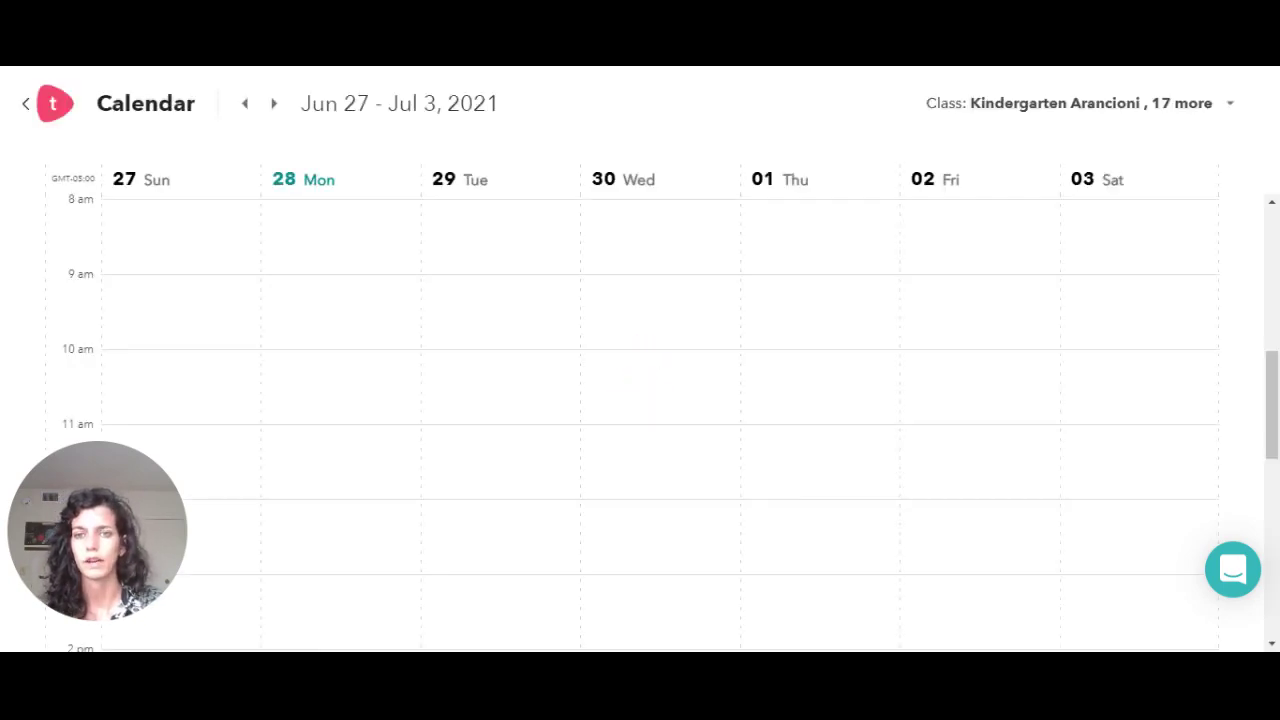
Look over the week of Jun 27 - Jul 3, 2021 in the calendar and show the events of all classes
{"action": "scroll", "coordinate": [320, 418], "scroll_direction": "down", "scroll_amount": 1}
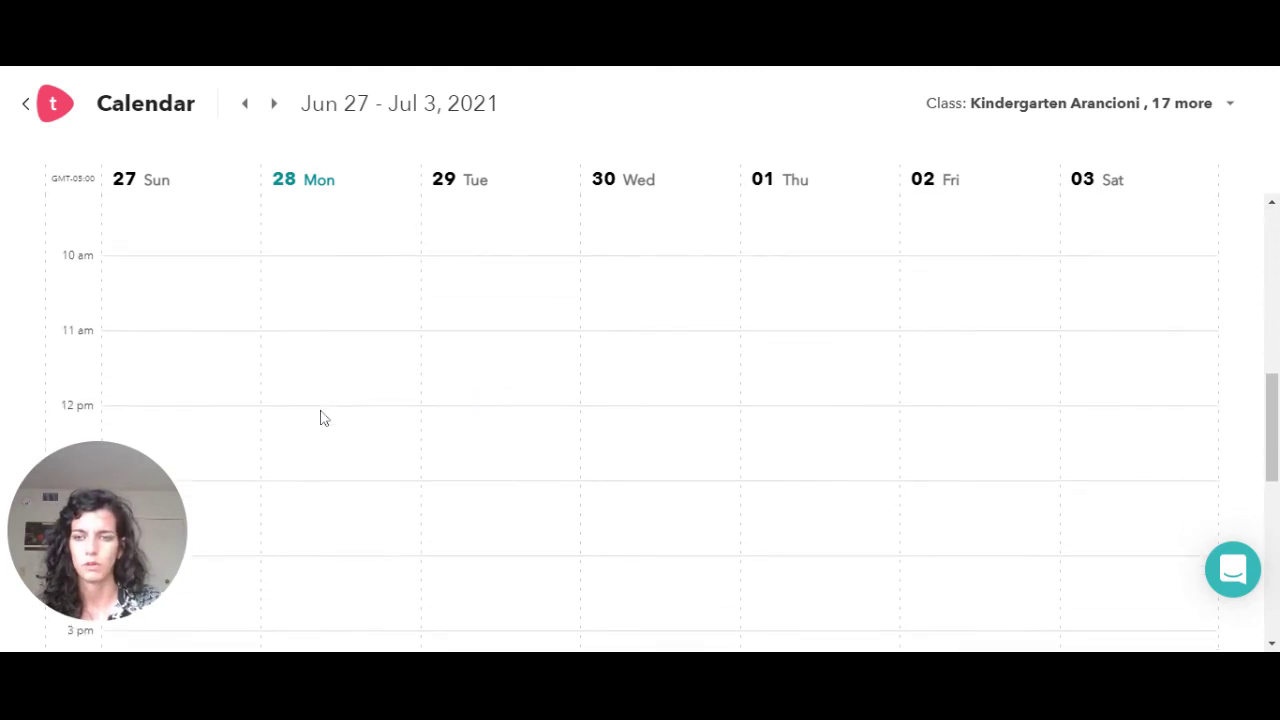
{"action": "scroll", "coordinate": [320, 418], "scroll_direction": "up", "scroll_amount": 2}
{"action": "scroll", "coordinate": [320, 418], "scroll_direction": "down", "scroll_amount": 3}
{"action": "scroll", "coordinate": [320, 418], "scroll_direction": "up", "scroll_amount": 5}
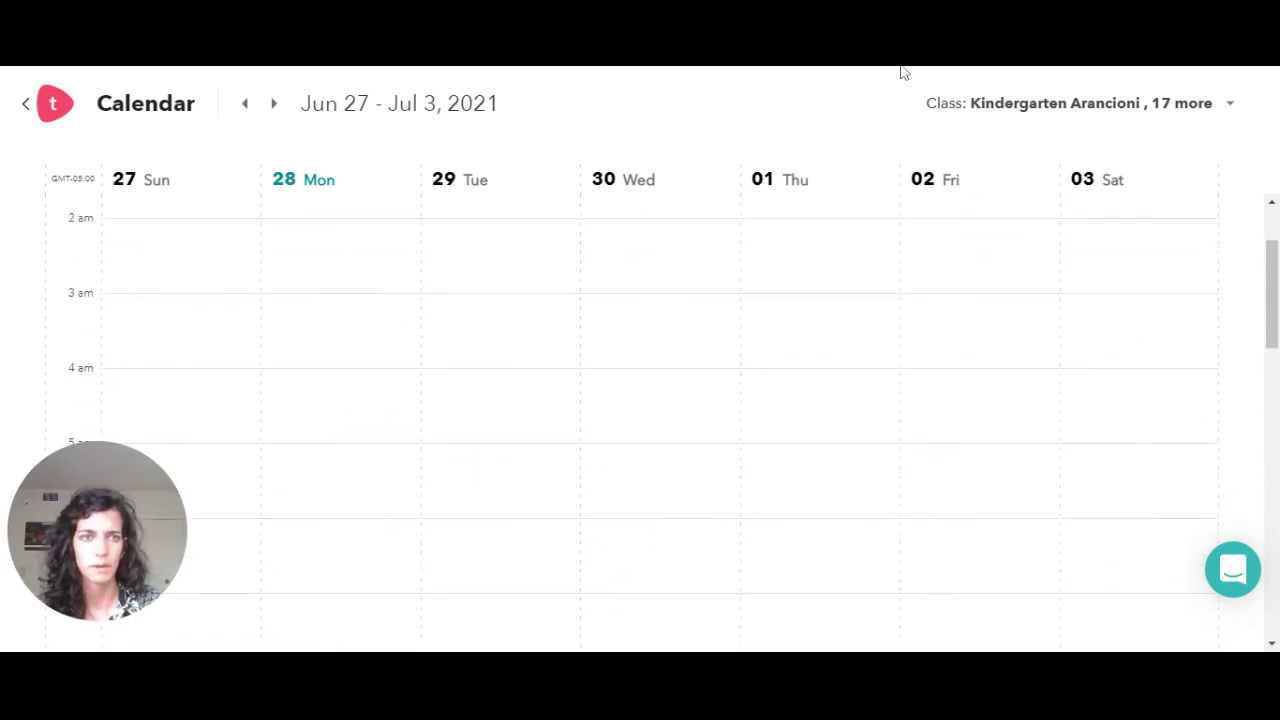
{"action": "scroll", "coordinate": [510, 308], "scroll_direction": "down", "scroll_amount": 1}
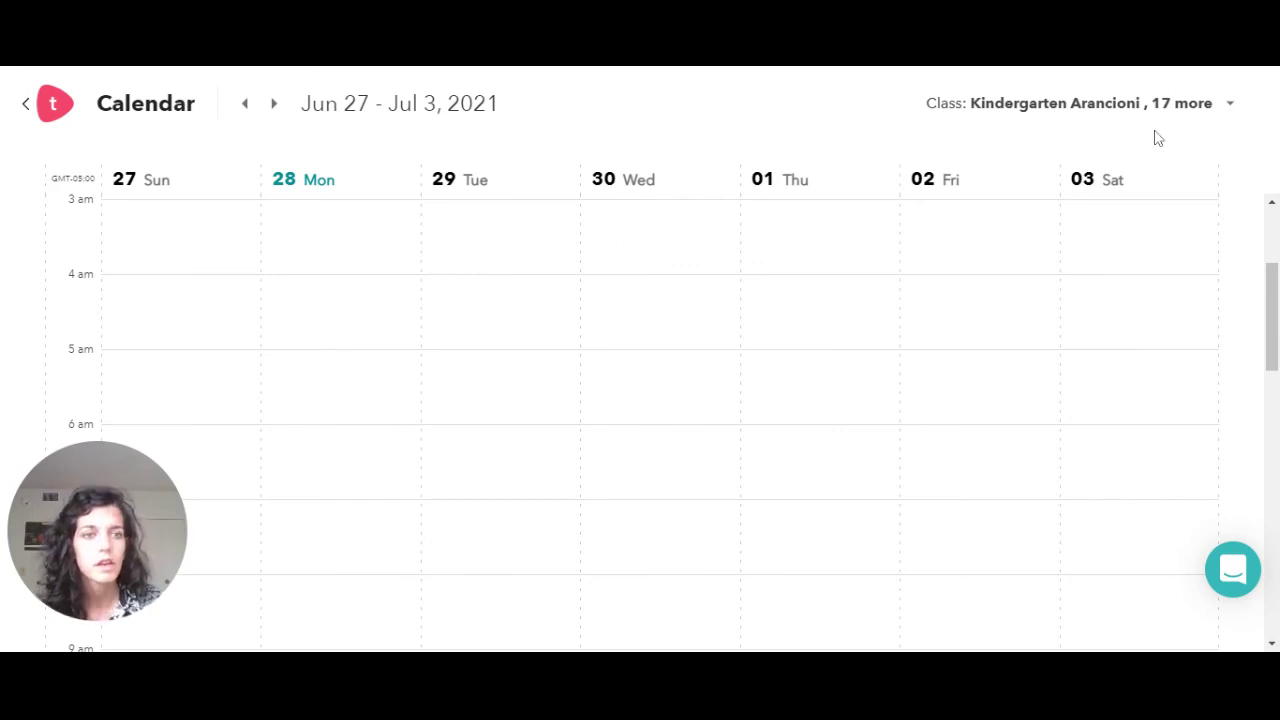
{"action": "left_click", "coordinate": [1218, 115]}
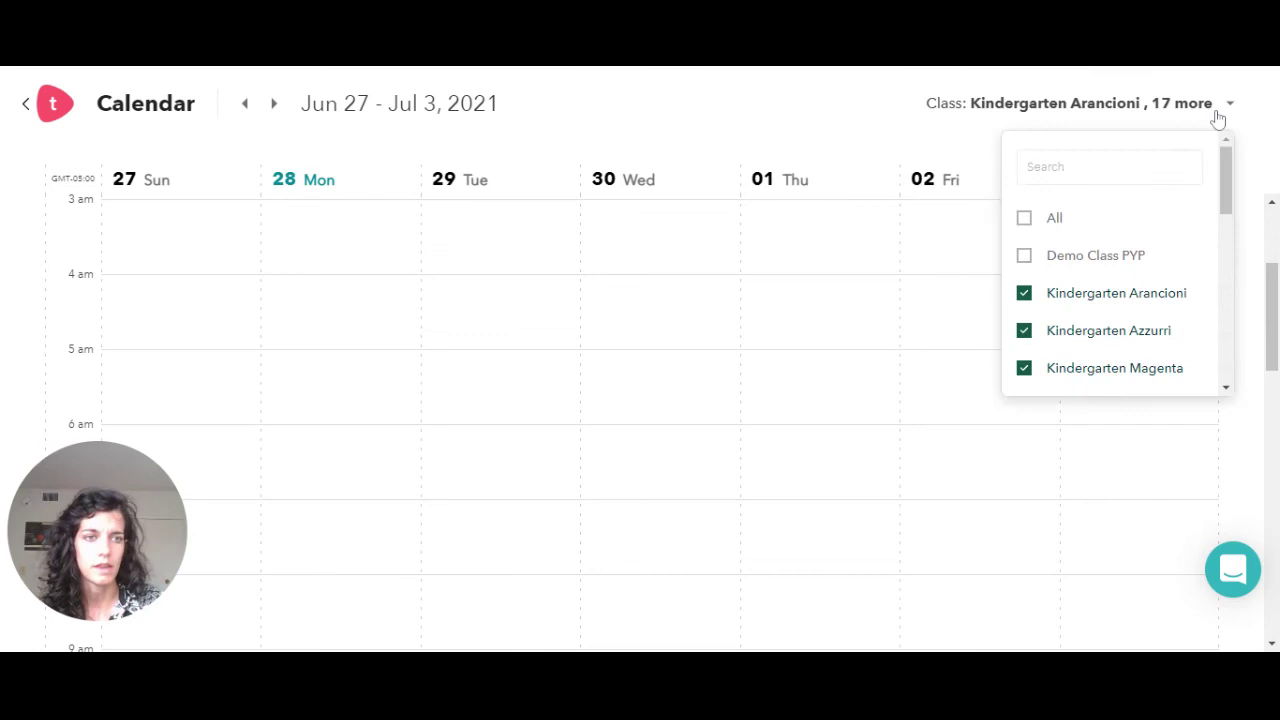
{"action": "left_click", "coordinate": [1032, 224]}
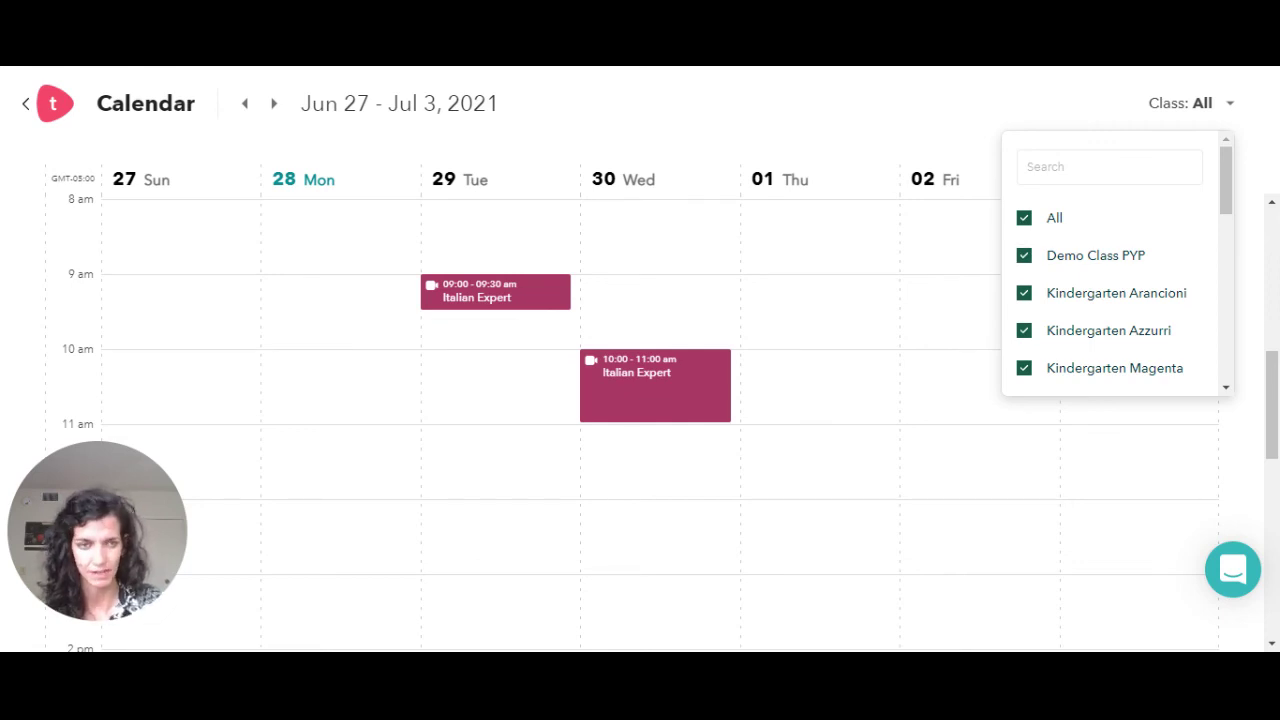
Narrow the calendar to Demo Class PYP only and check the details of Tuesday's Italian Expert session
{"action": "left_click", "coordinate": [1029, 220]}
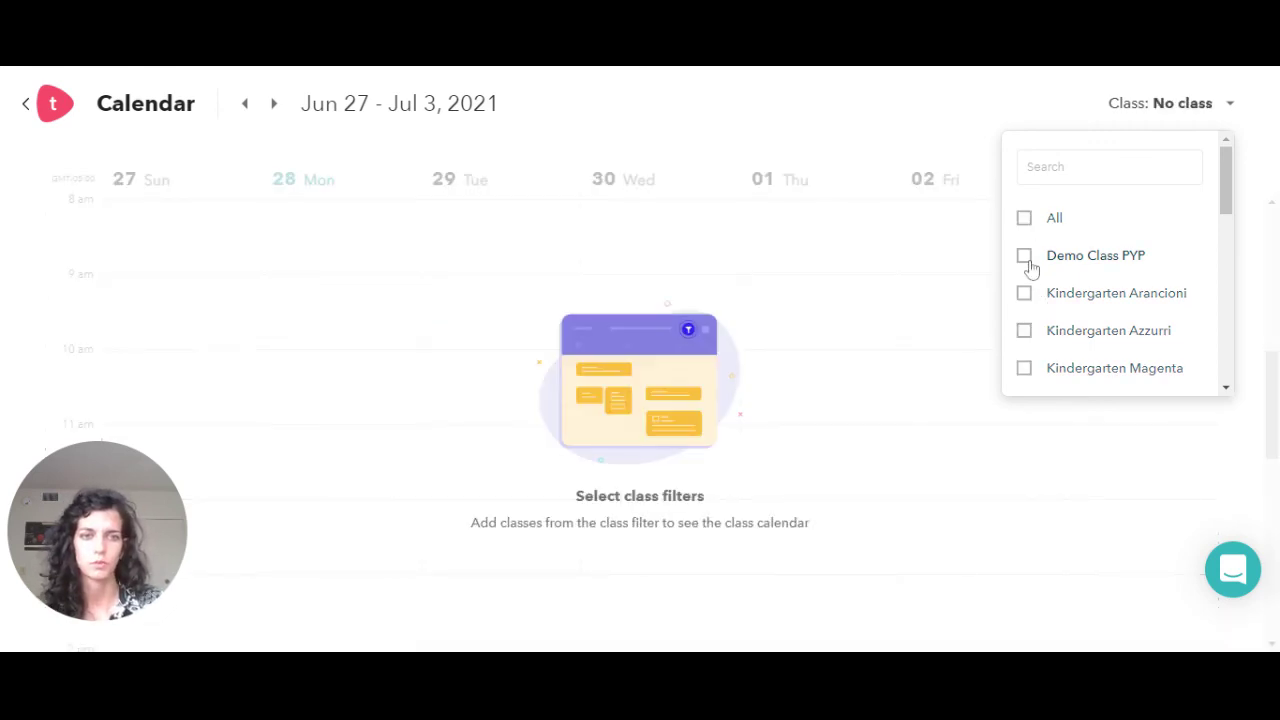
{"action": "left_click", "coordinate": [1025, 257]}
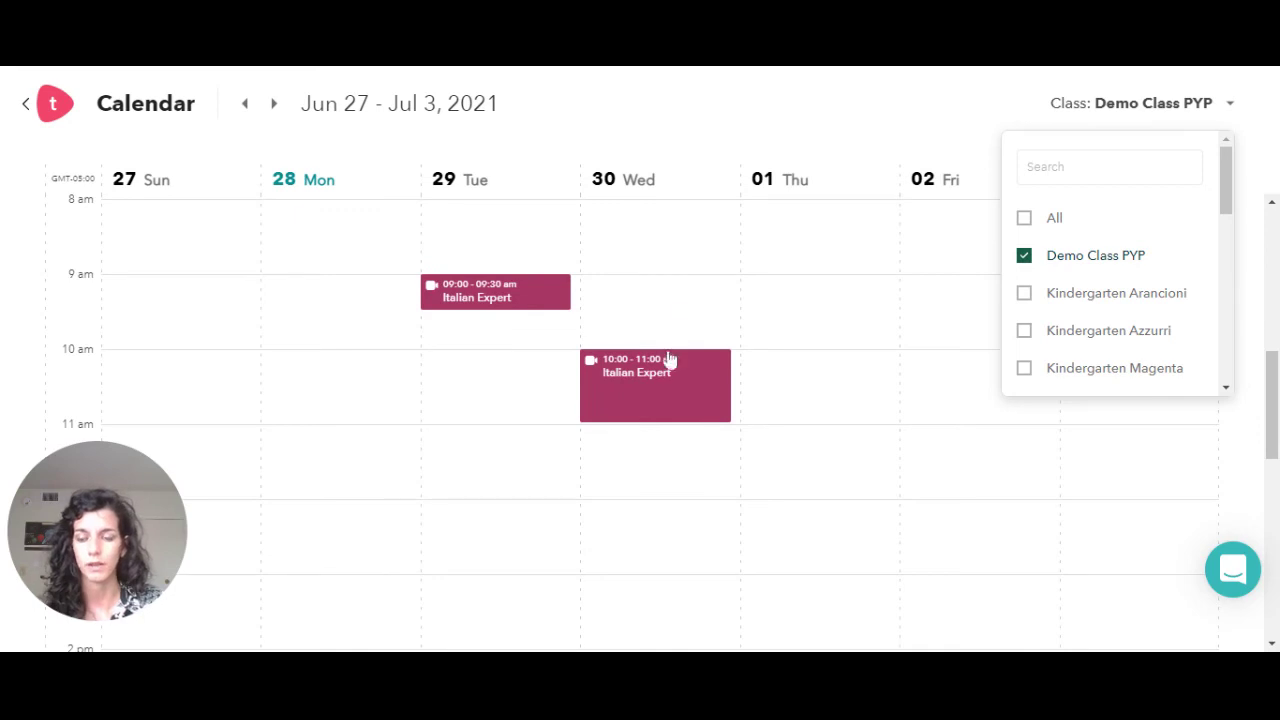
{"action": "mouse_move", "coordinate": [589, 402]}
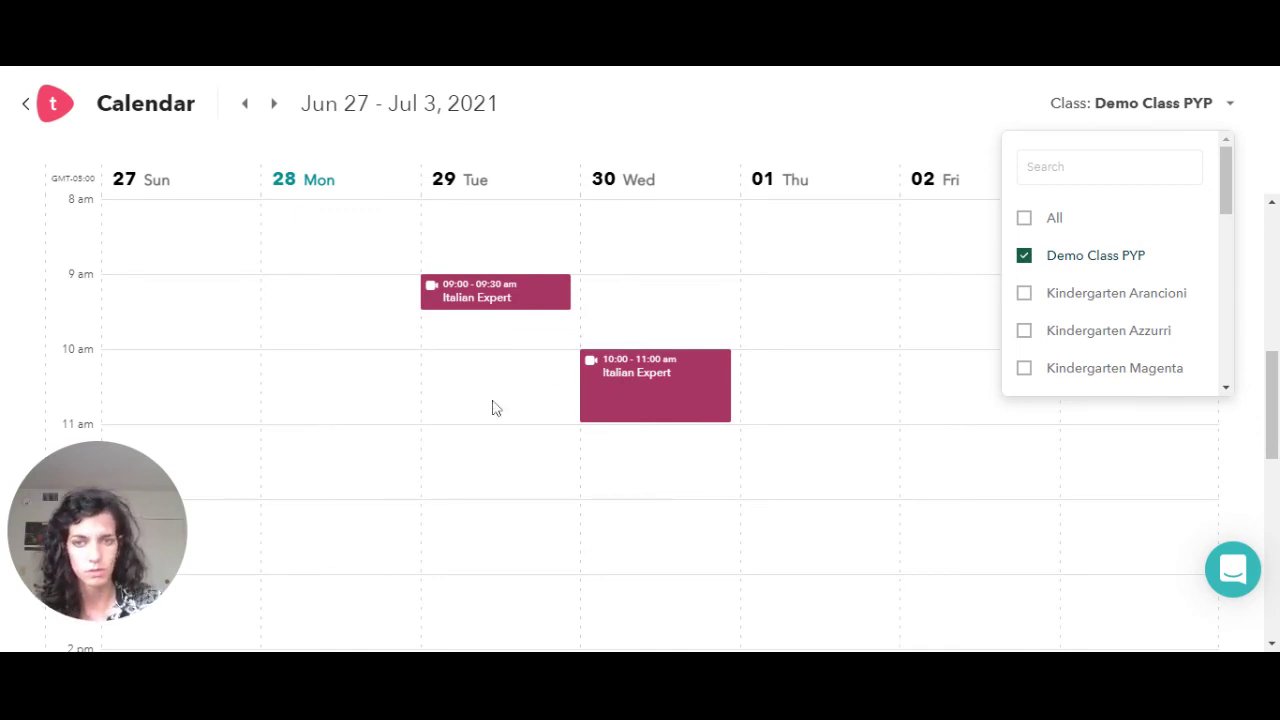
{"action": "mouse_move", "coordinate": [422, 244]}
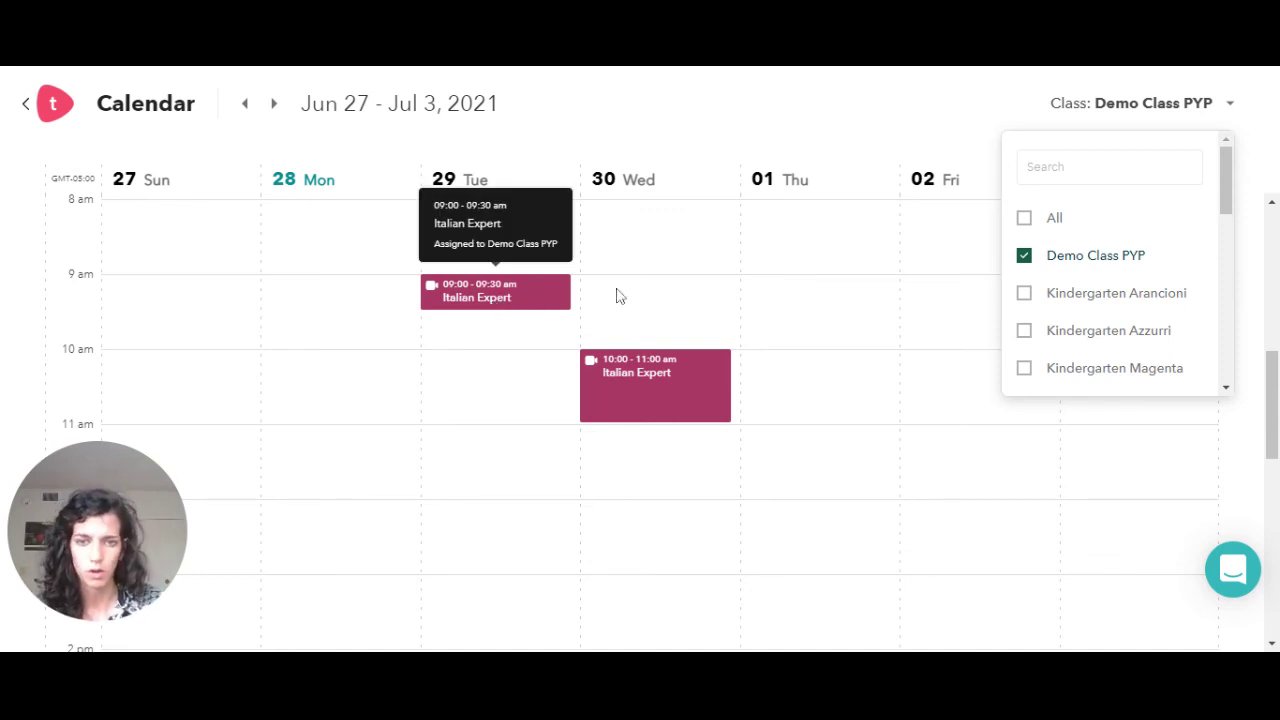
Set the calendar's class filter back to all classes and return to the PYP home page
{"action": "left_click", "coordinate": [1025, 260]}
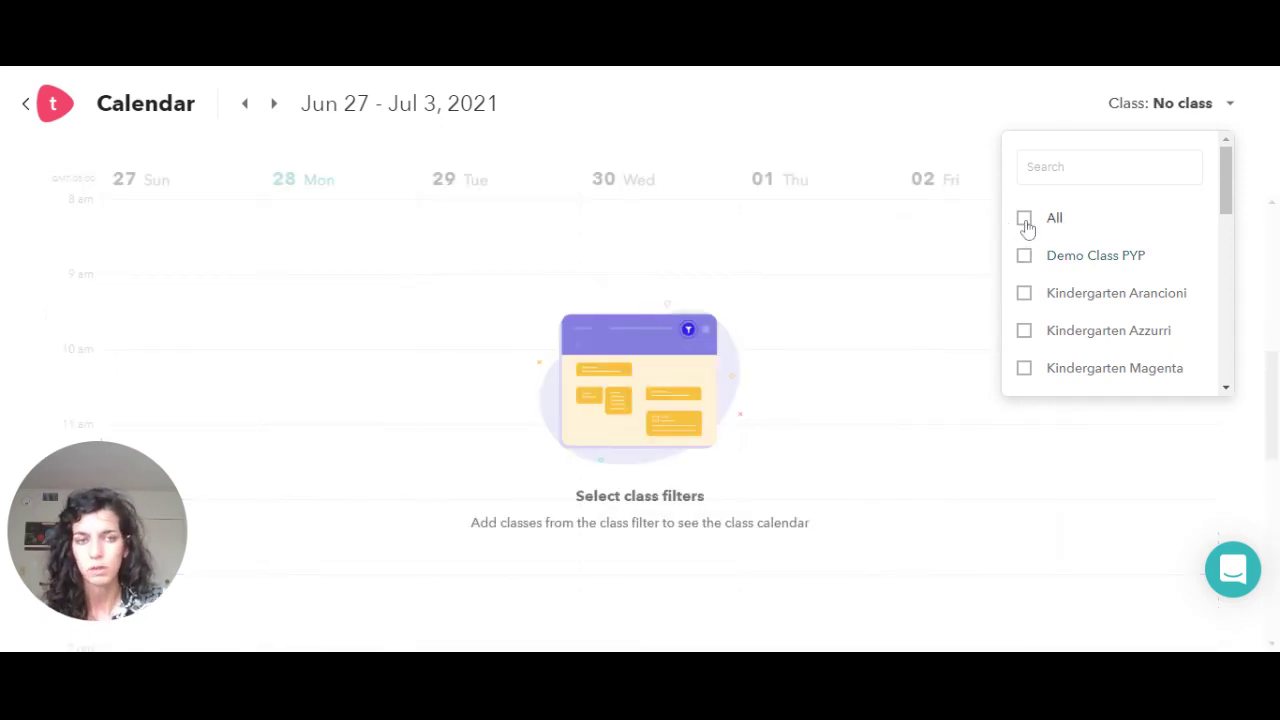
{"action": "left_click", "coordinate": [1025, 222]}
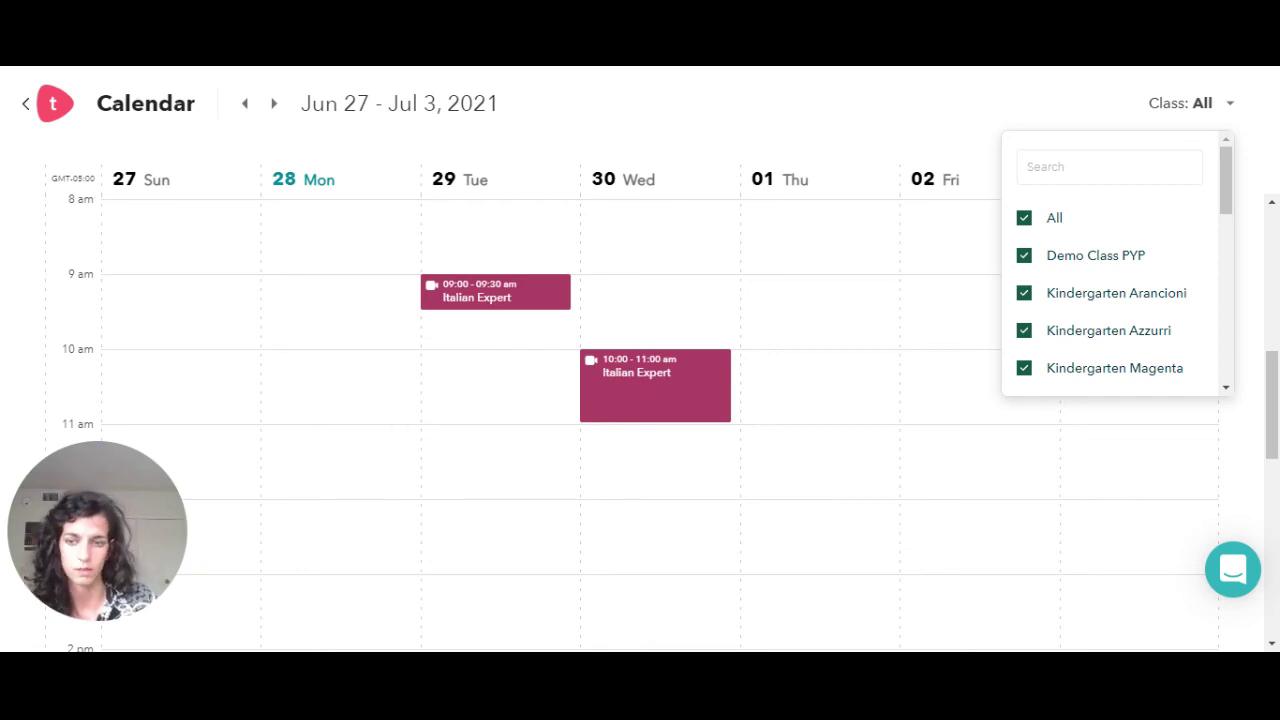
{"action": "left_click", "coordinate": [35, 113]}
Open Family Messaging and start a new conversation
{"action": "scroll", "coordinate": [591, 280], "scroll_direction": "down", "scroll_amount": 5}
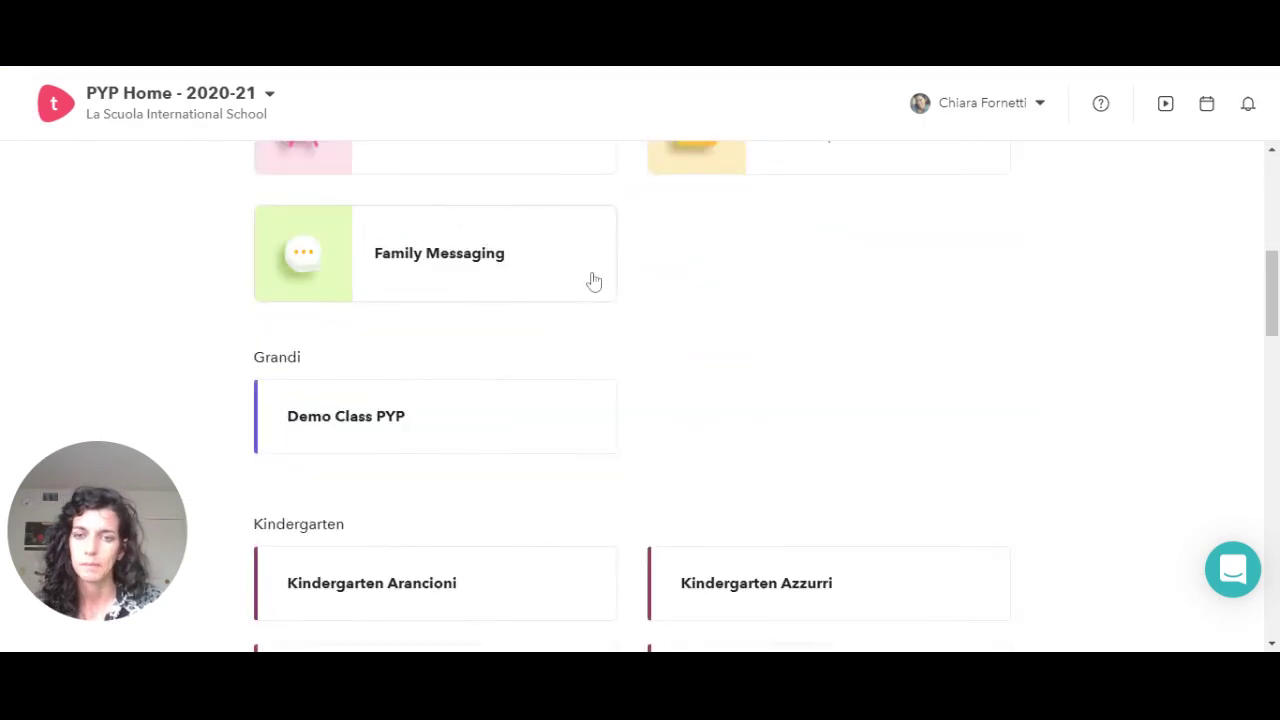
{"action": "scroll", "coordinate": [594, 282], "scroll_direction": "up", "scroll_amount": 2}
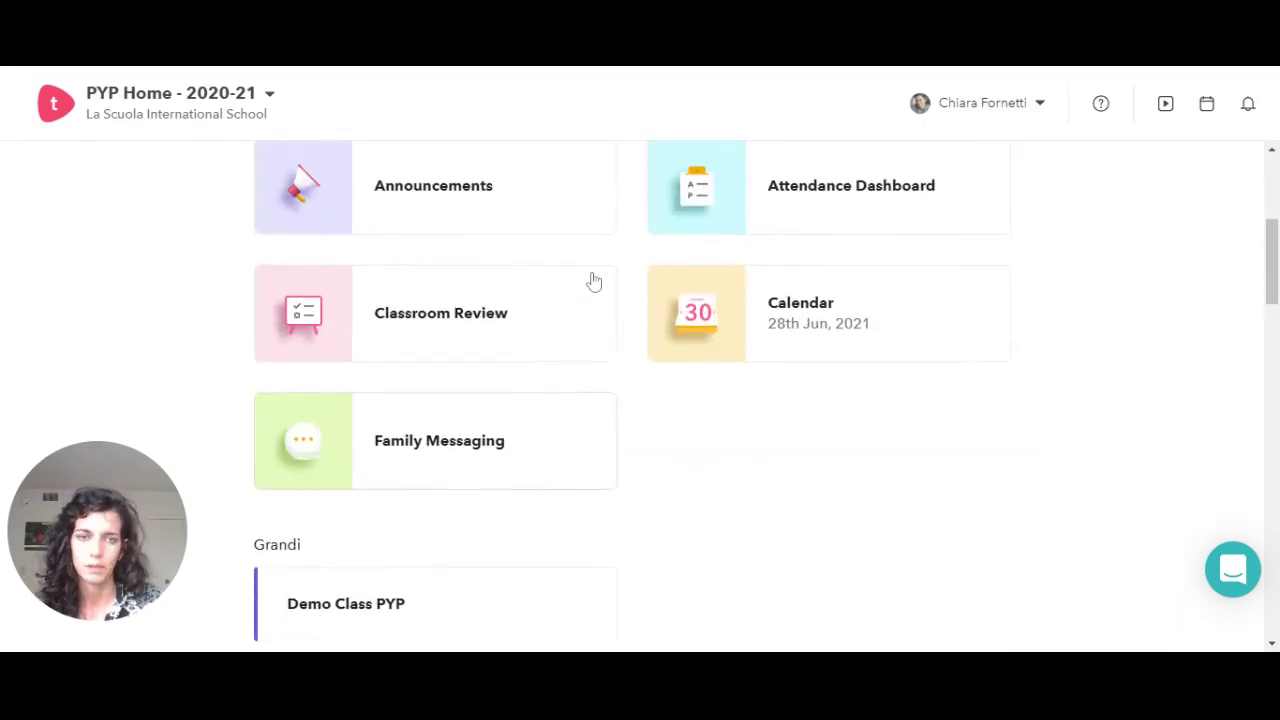
{"action": "left_click", "coordinate": [408, 460]}
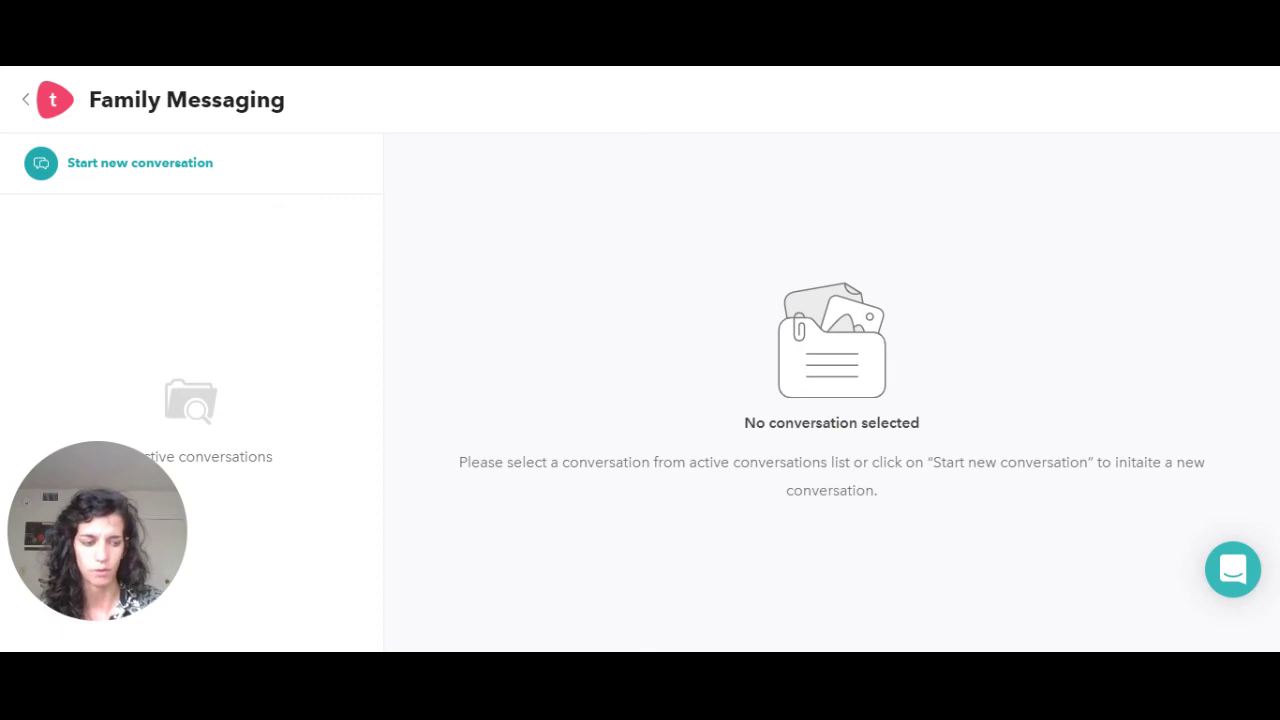
{"action": "left_click", "coordinate": [191, 170]}
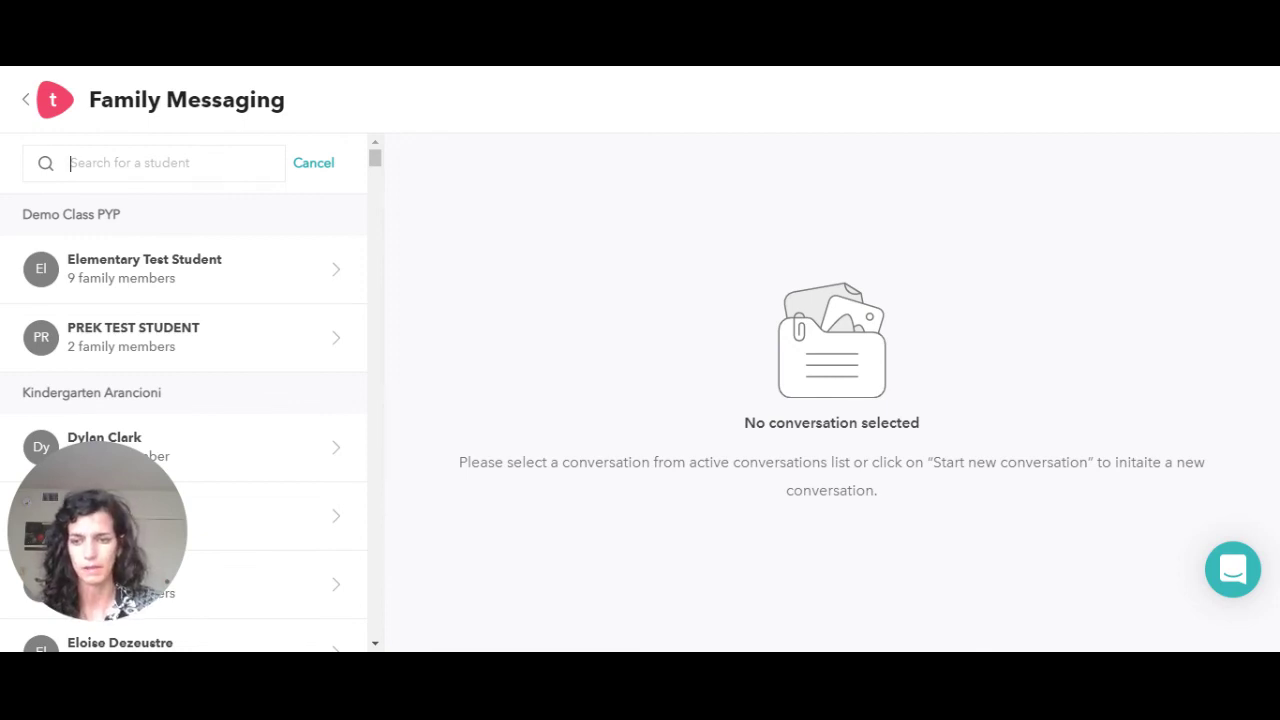
Search the students for "elementary", expand the Elementary Test Student entry and look through the family members
{"action": "type", "text": "elementary"}
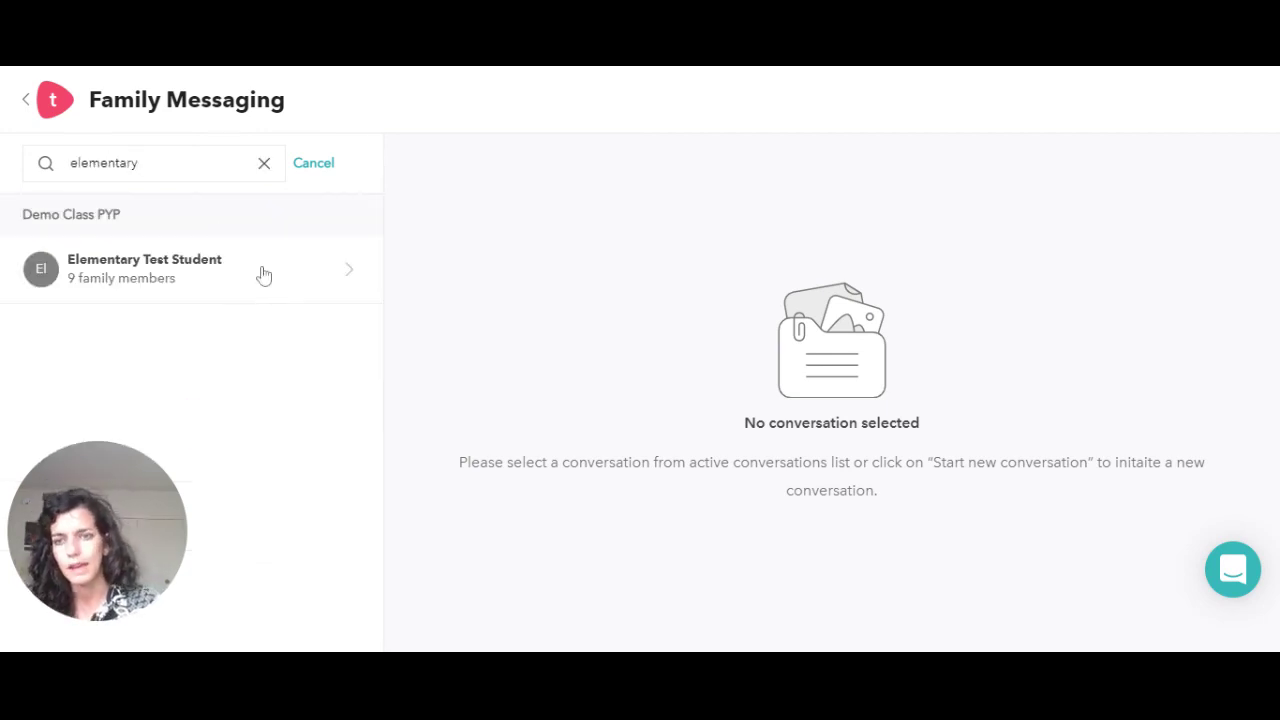
{"action": "left_click", "coordinate": [190, 280]}
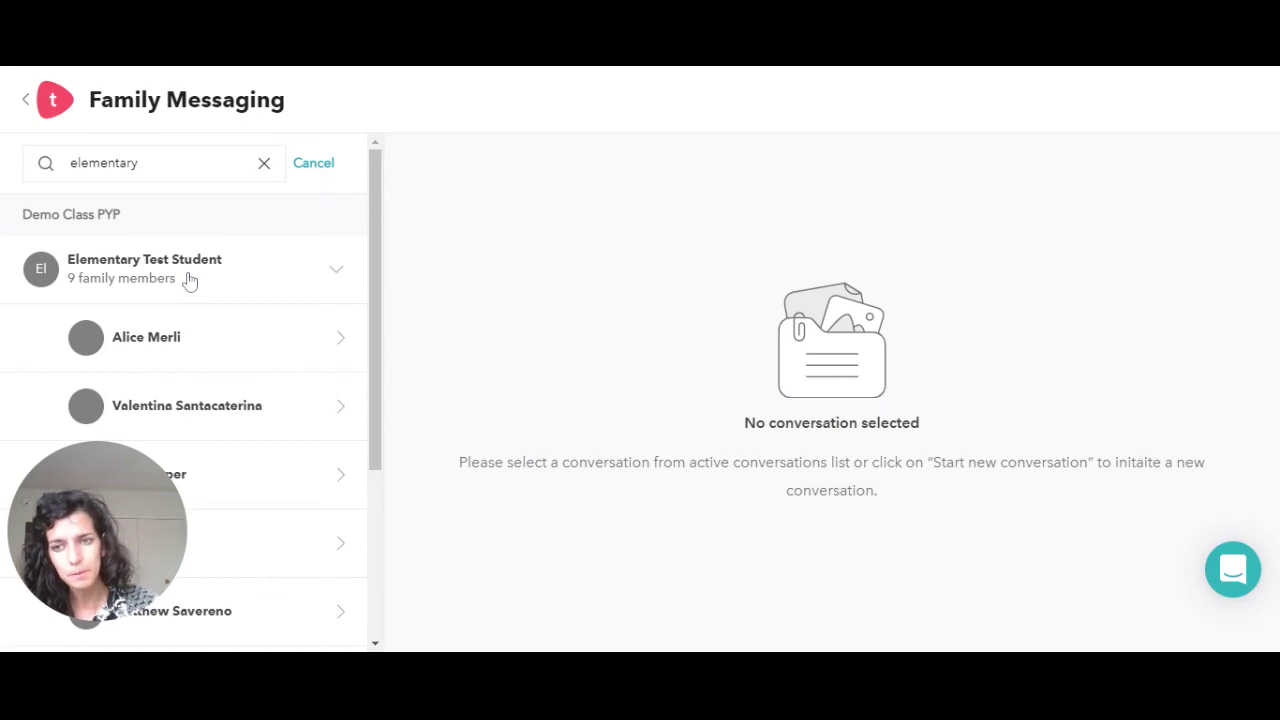
{"action": "scroll", "coordinate": [343, 277], "scroll_direction": "down", "scroll_amount": 2}
{"action": "scroll", "coordinate": [343, 277], "scroll_direction": "down", "scroll_amount": 1}
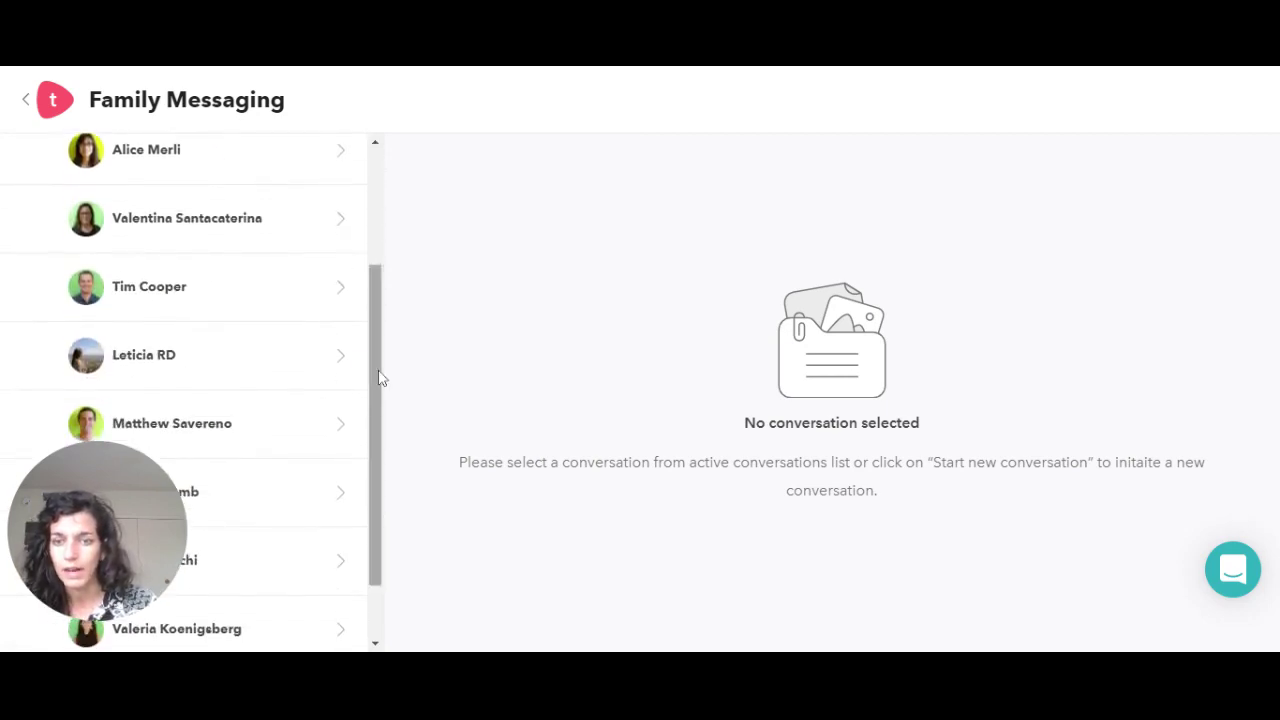
{"action": "scroll", "coordinate": [317, 337], "scroll_direction": "down", "scroll_amount": 1}
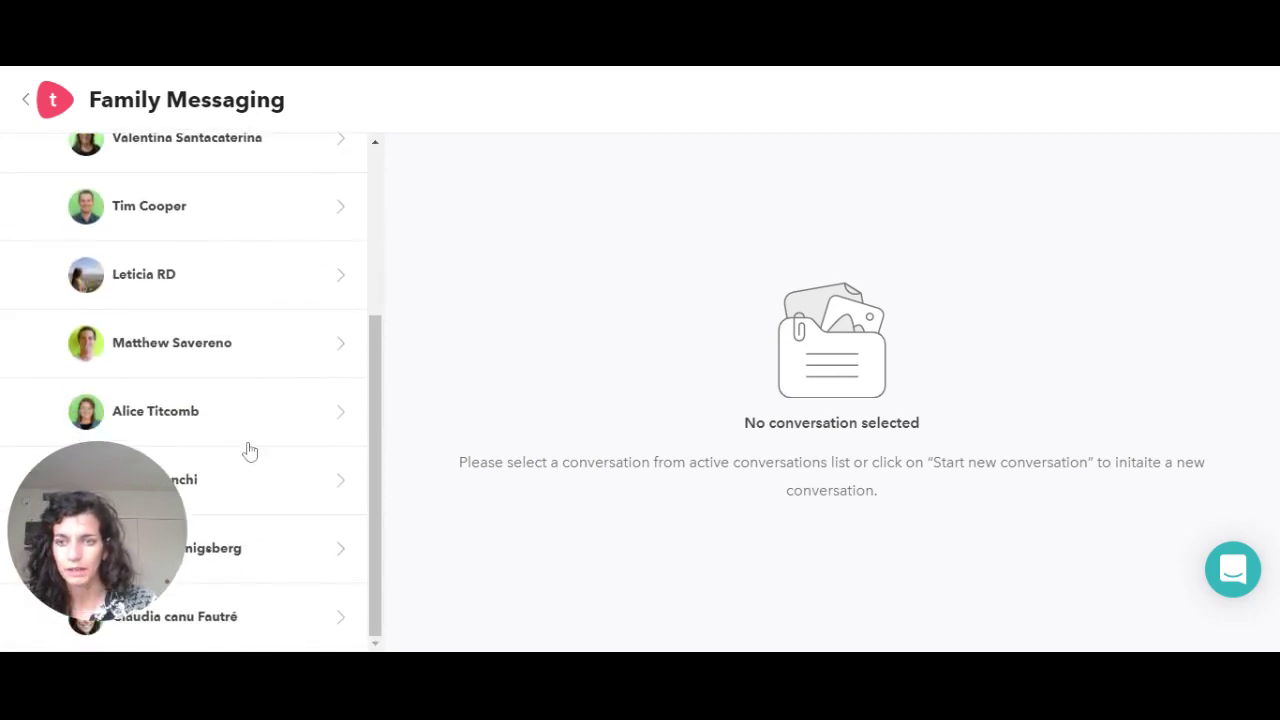
{"action": "scroll", "coordinate": [289, 408], "scroll_direction": "up", "scroll_amount": 2}
{"action": "scroll", "coordinate": [349, 350], "scroll_direction": "down", "scroll_amount": 2}
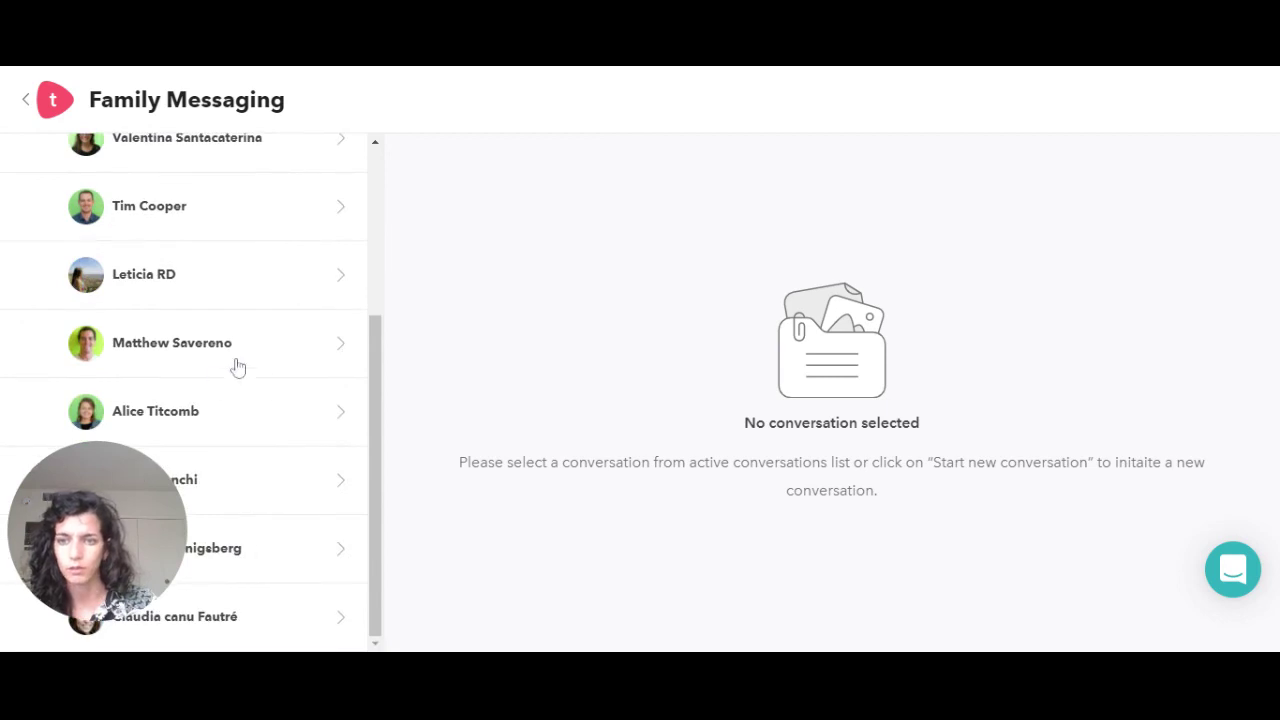
{"action": "scroll", "coordinate": [323, 269], "scroll_direction": "up", "scroll_amount": 3}
Open a conversation with the first listed family member and display the attachment options for the message
{"action": "left_click", "coordinate": [344, 338]}
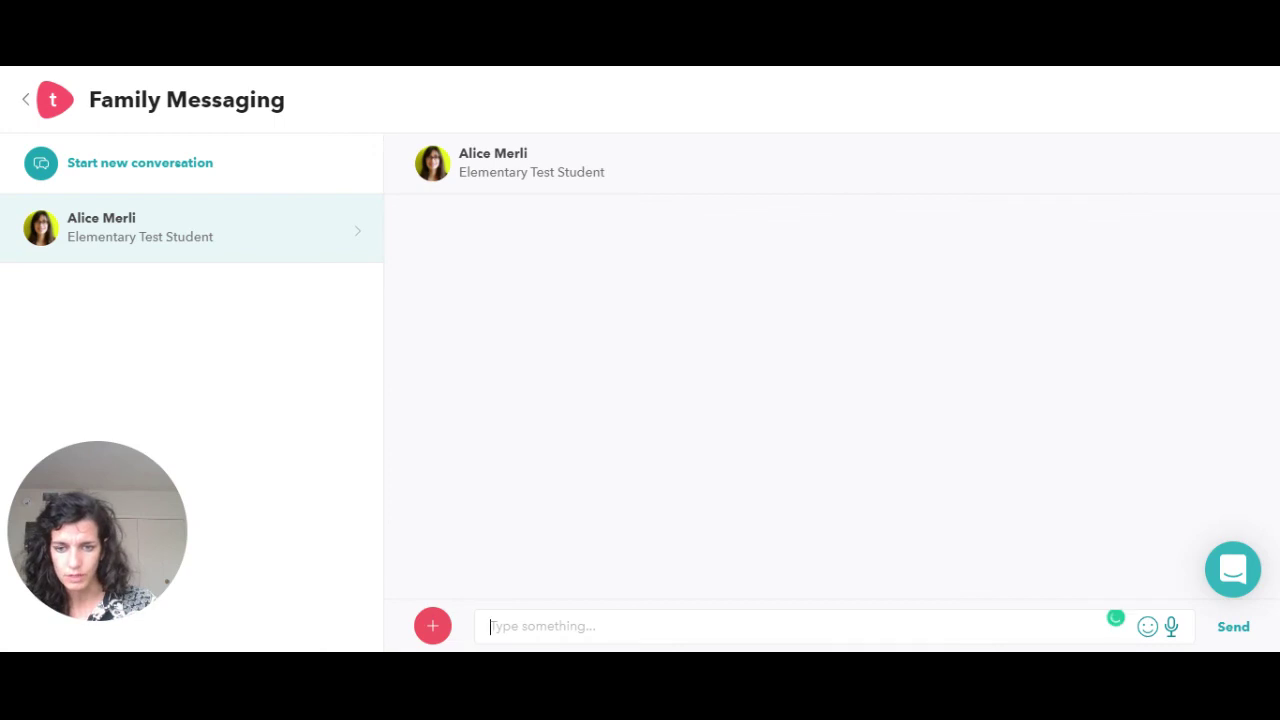
{"action": "left_click", "coordinate": [433, 624]}
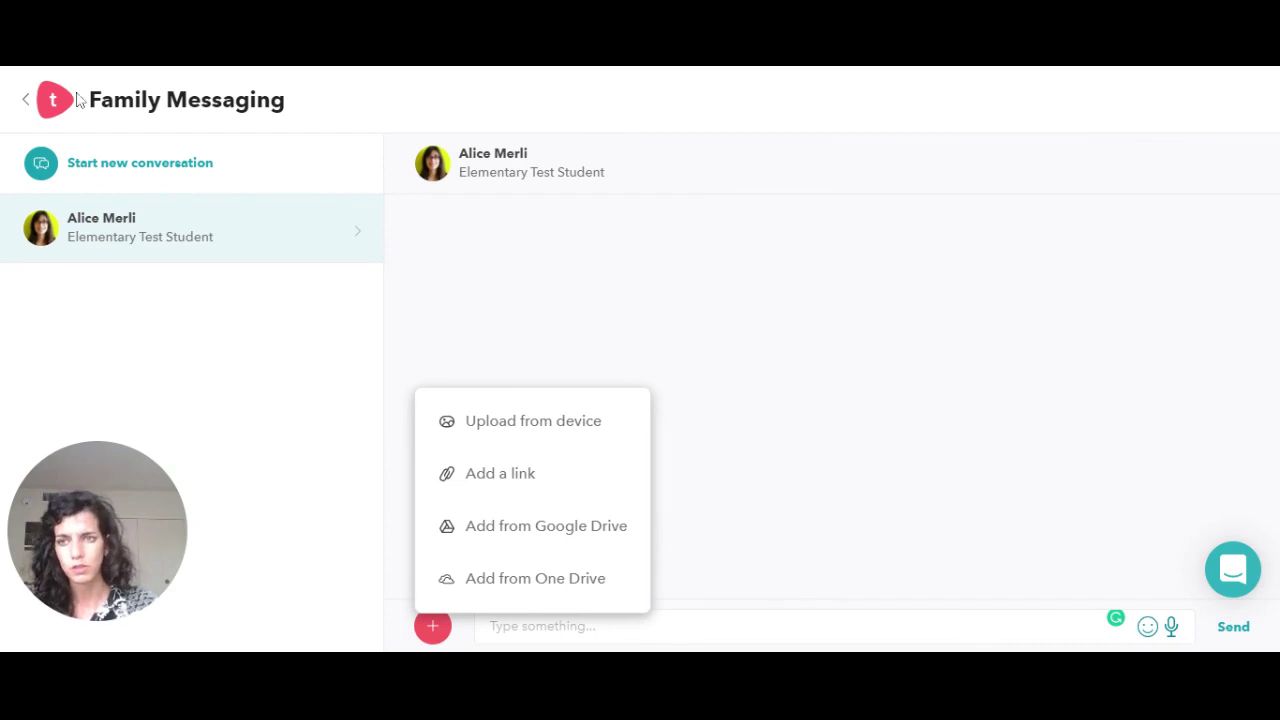
Leave Family Messaging for the PYP home page and look over its tools and class list
{"action": "left_click", "coordinate": [29, 106]}
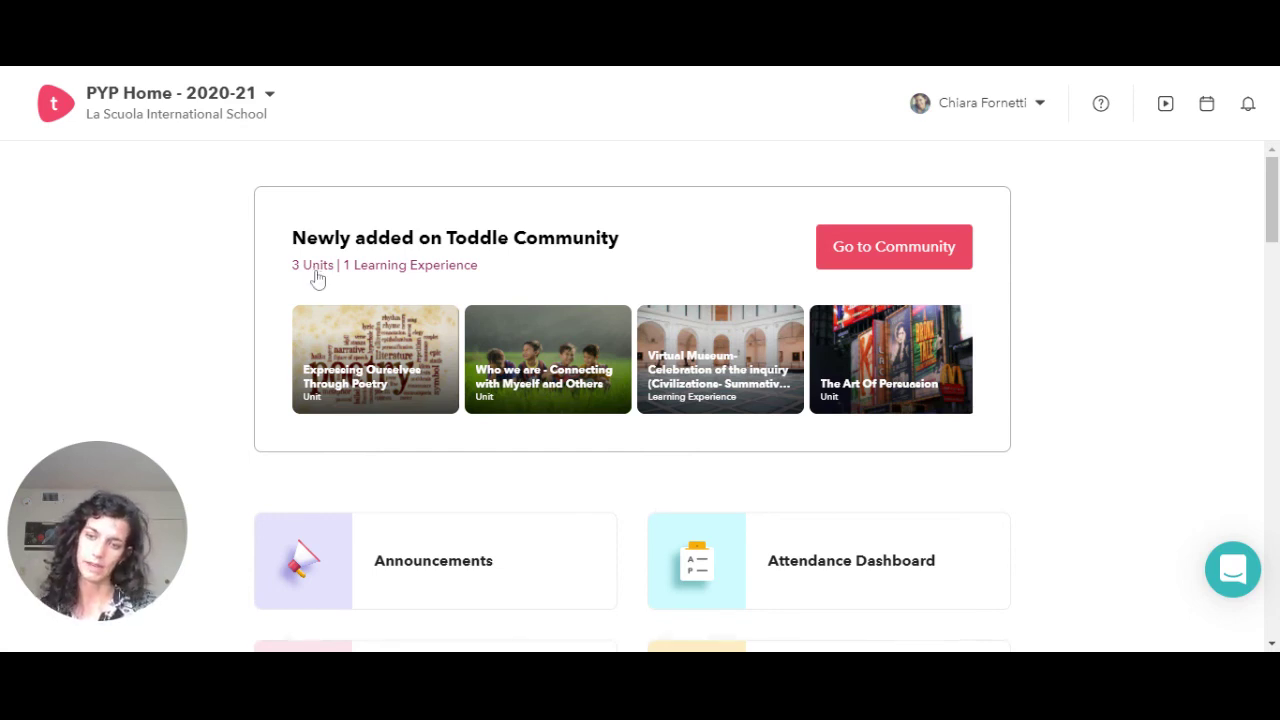
{"action": "scroll", "coordinate": [316, 278], "scroll_direction": "down", "scroll_amount": 3}
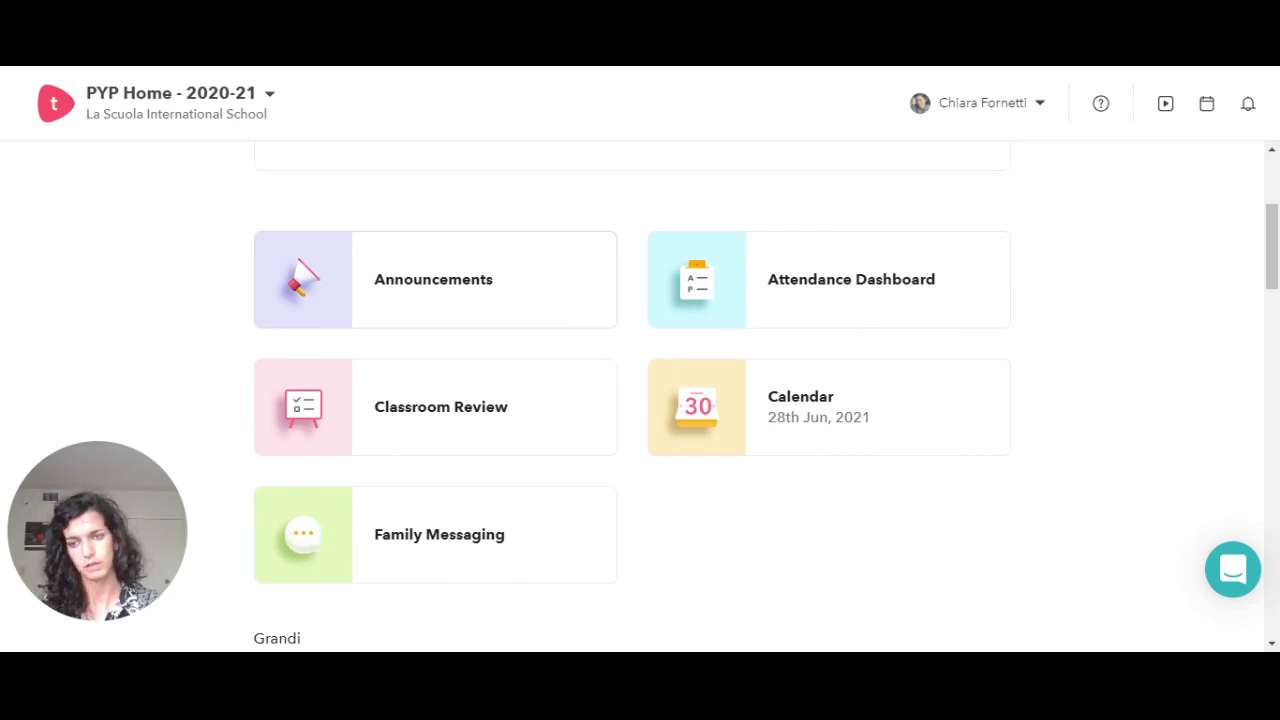
{"action": "scroll", "coordinate": [609, 286], "scroll_direction": "down", "scroll_amount": 2}
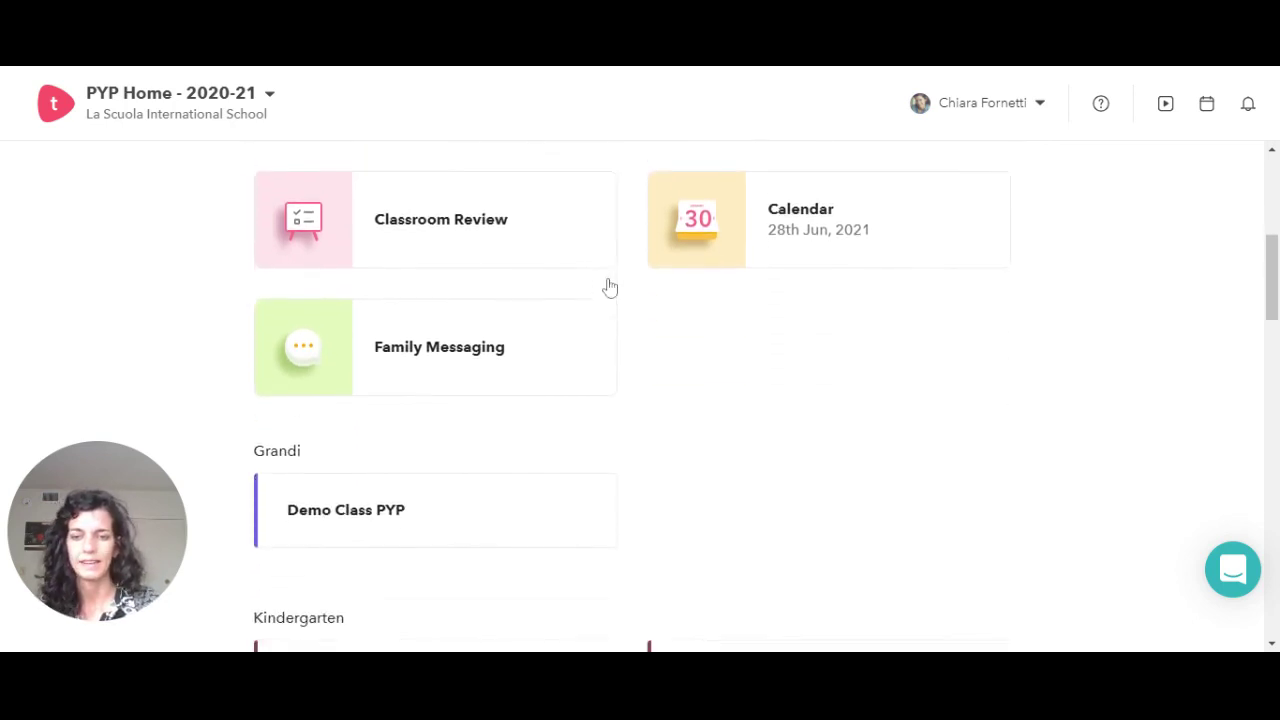
{"action": "scroll", "coordinate": [609, 286], "scroll_direction": "up", "scroll_amount": 4}
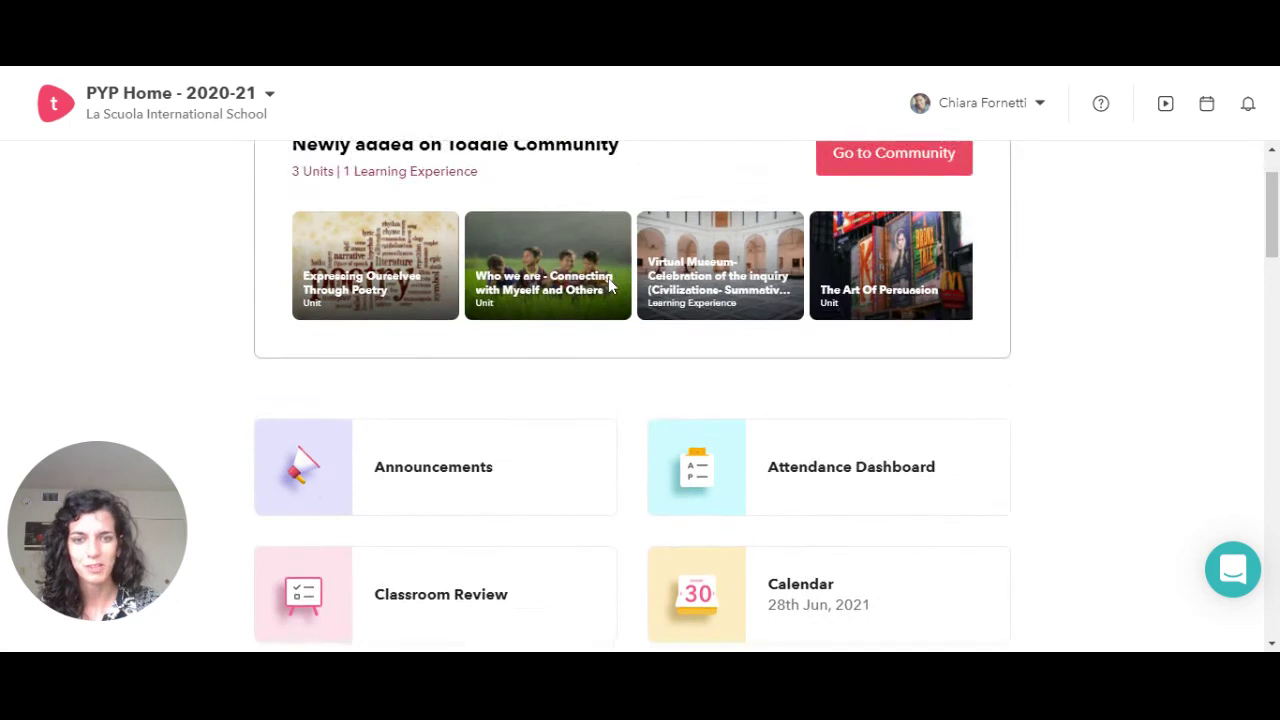
{"action": "scroll", "coordinate": [609, 286], "scroll_direction": "up", "scroll_amount": 1}
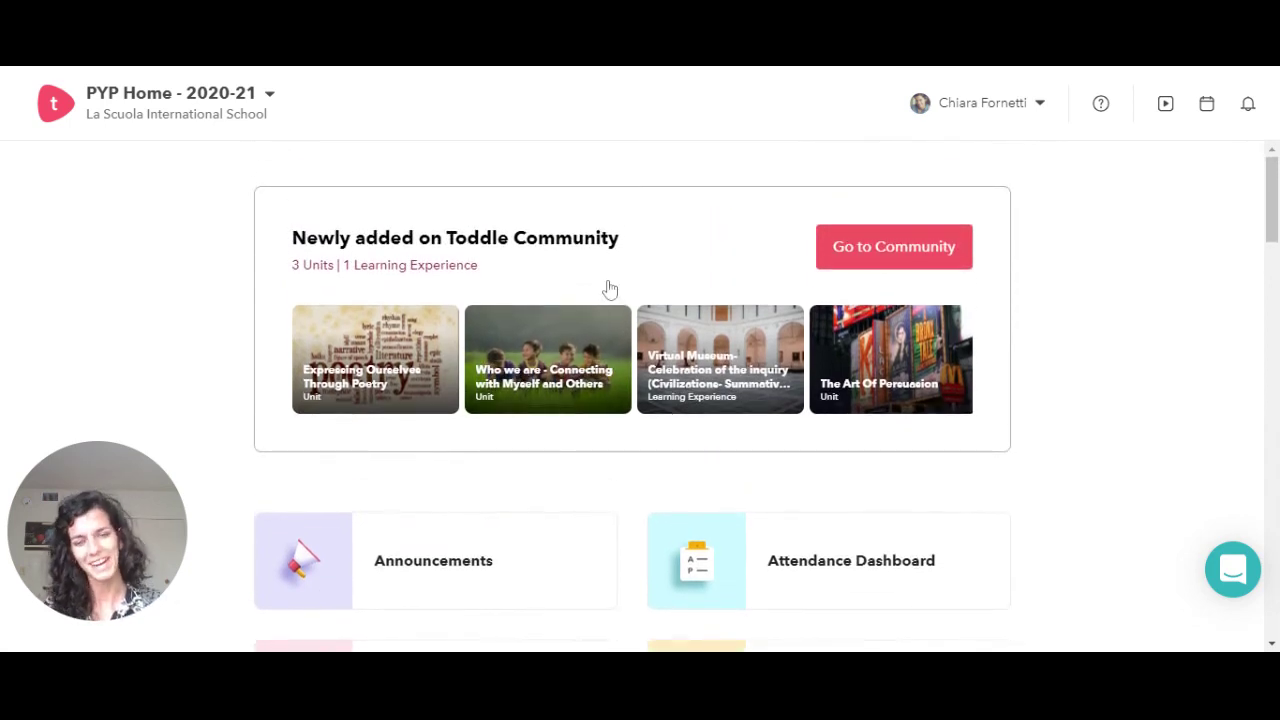